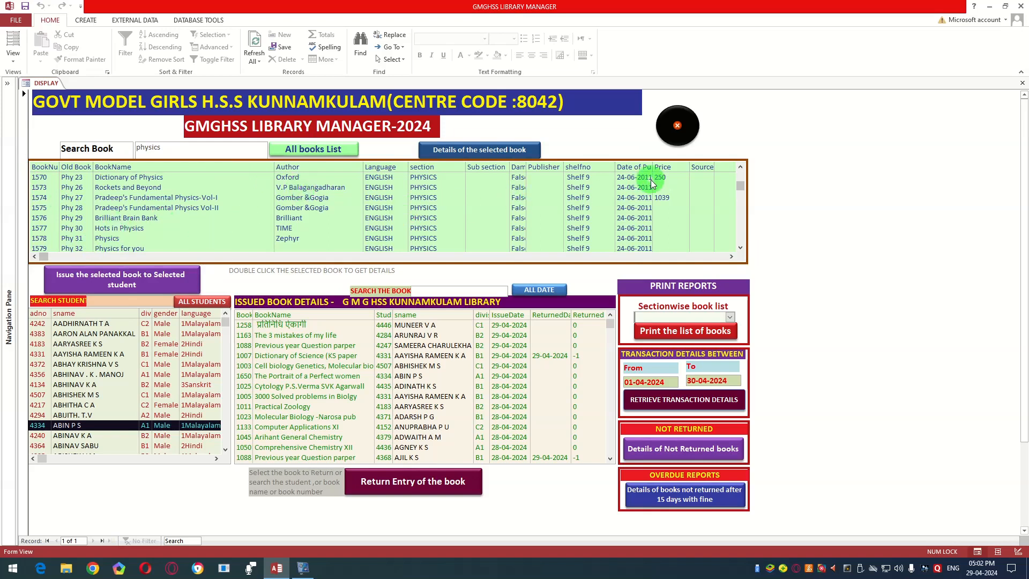
Step: Examine the physics search results, comparing the book numbers, titles, authors, languages, sections and shelf numbers
scroll(379, 214, down, 3)
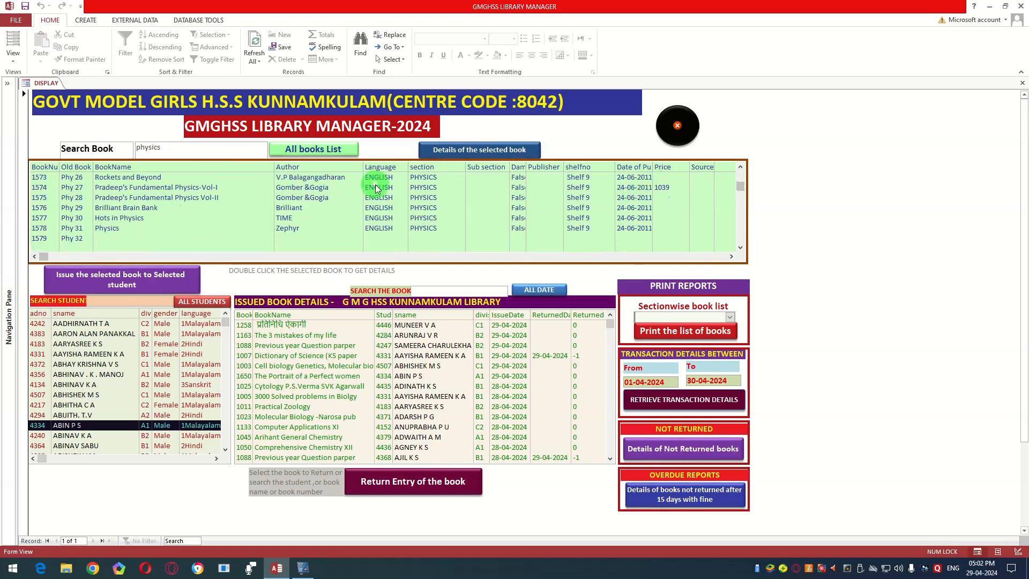
scroll(377, 188, down, 2)
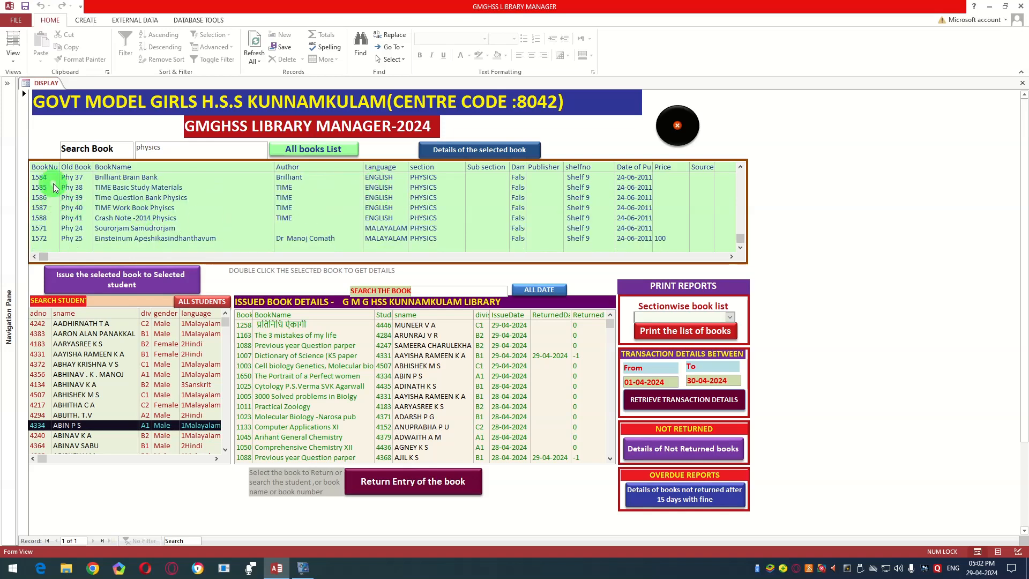
scroll(57, 197, up, 5)
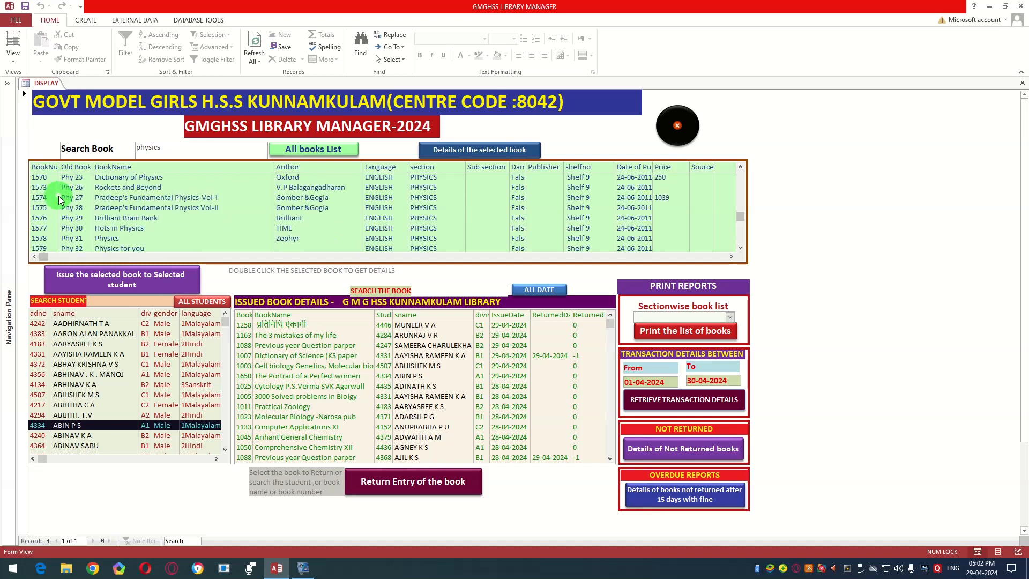
scroll(59, 198, up, 3)
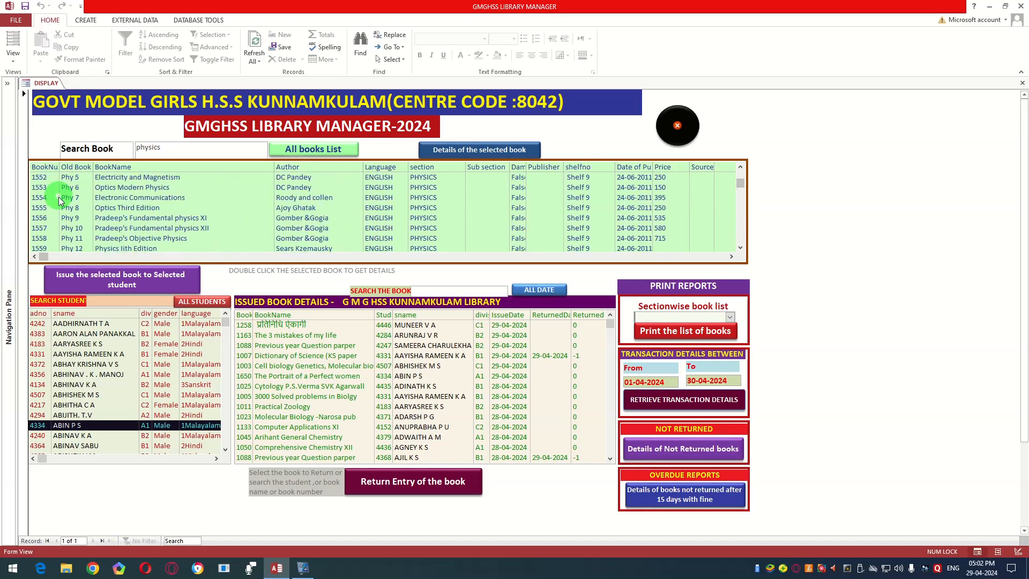
scroll(59, 197, up, 2)
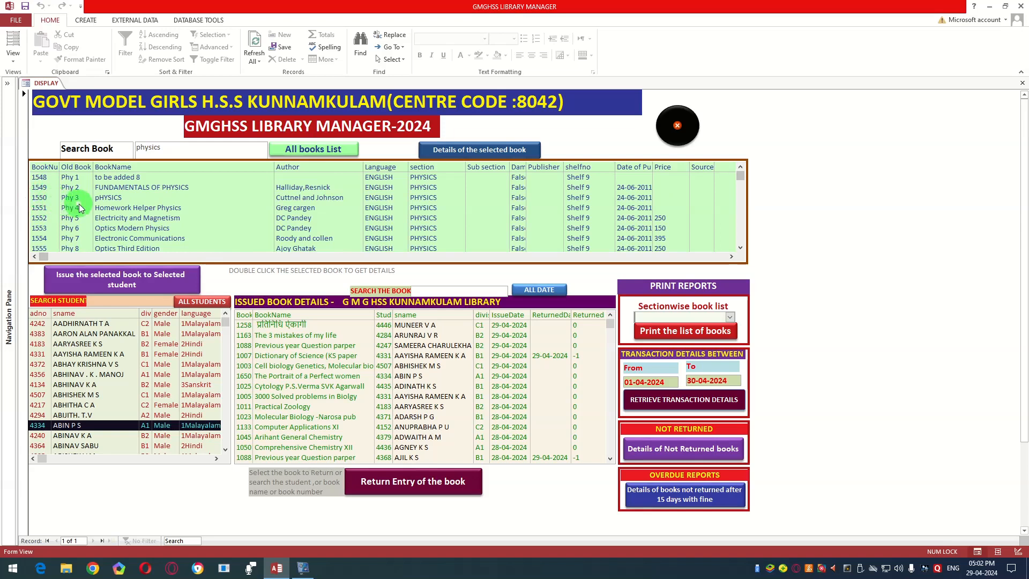
scroll(78, 204, down, 1)
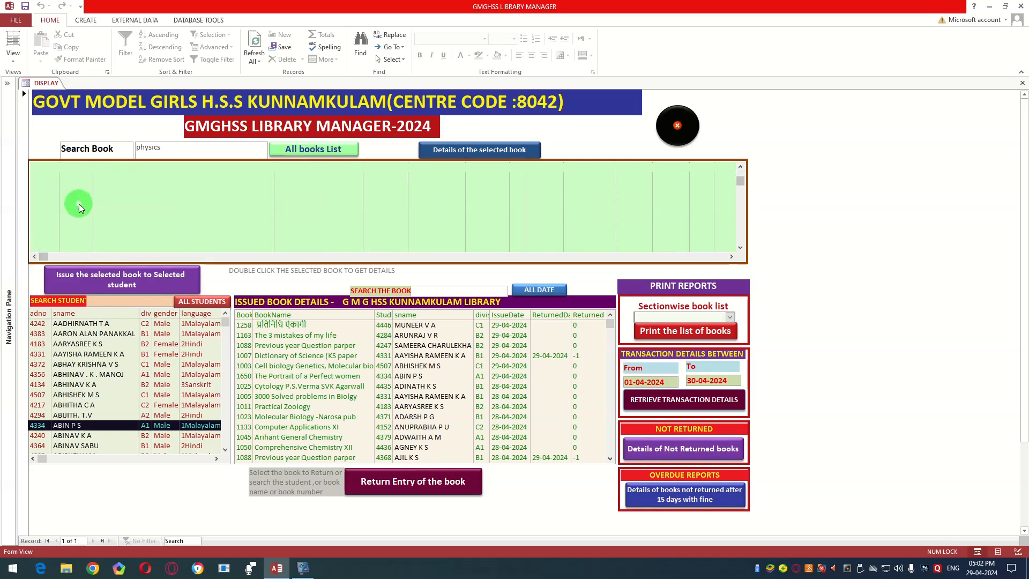
scroll(144, 205, down, 1)
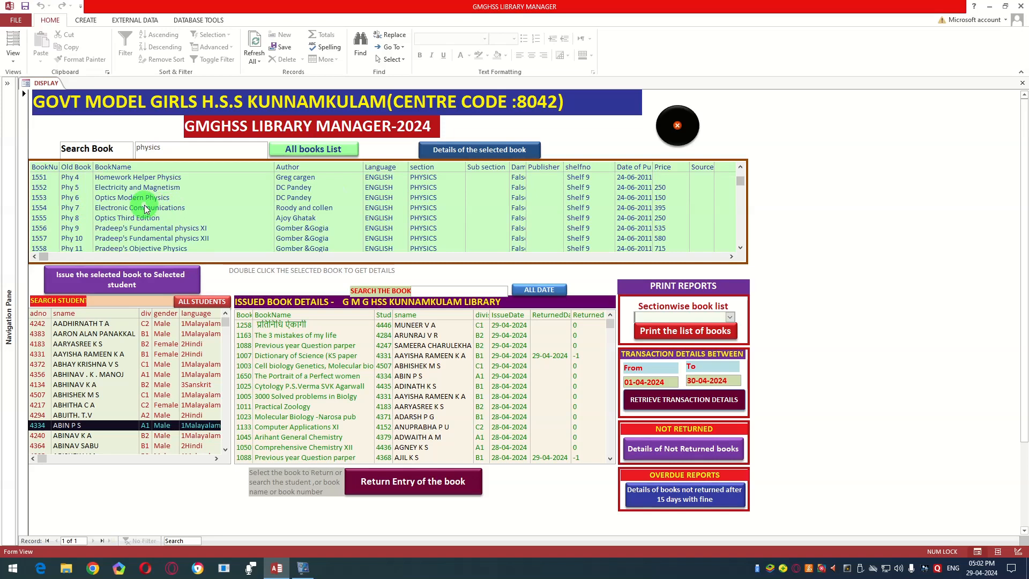
scroll(304, 190, down, 1)
scroll(385, 196, down, 2)
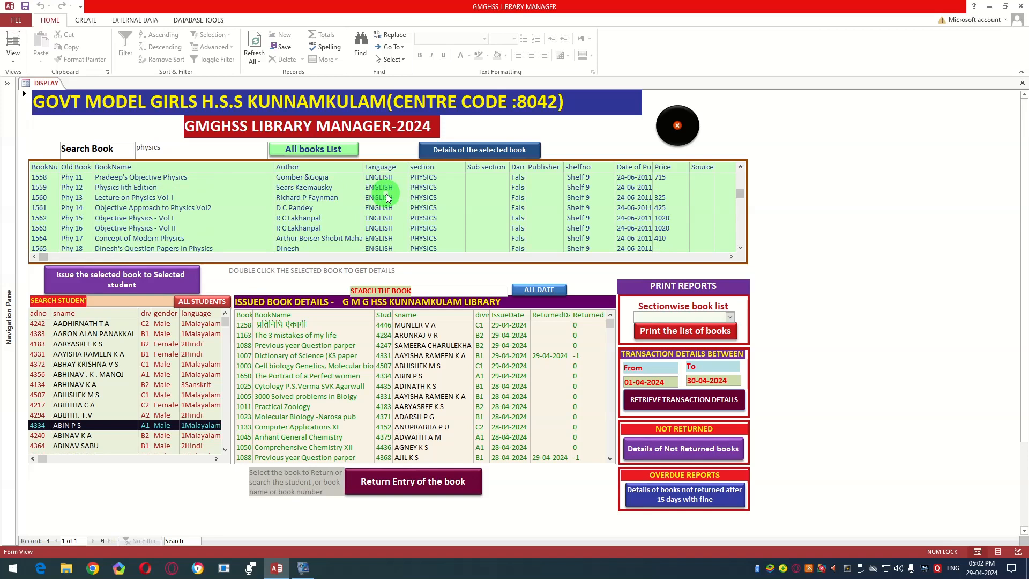
scroll(387, 197, up, 2)
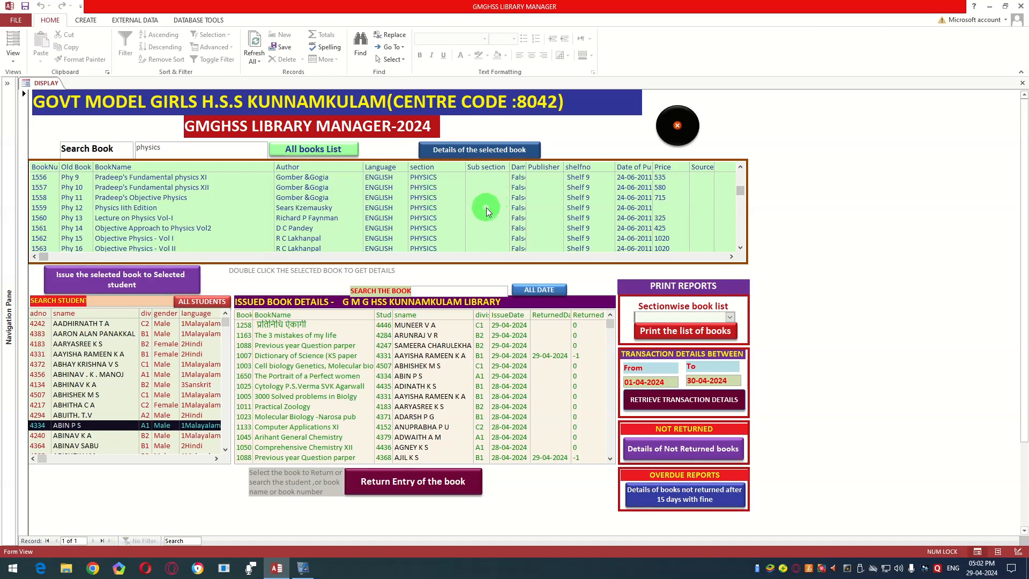
scroll(486, 207, down, 1)
scroll(486, 207, down, 1)
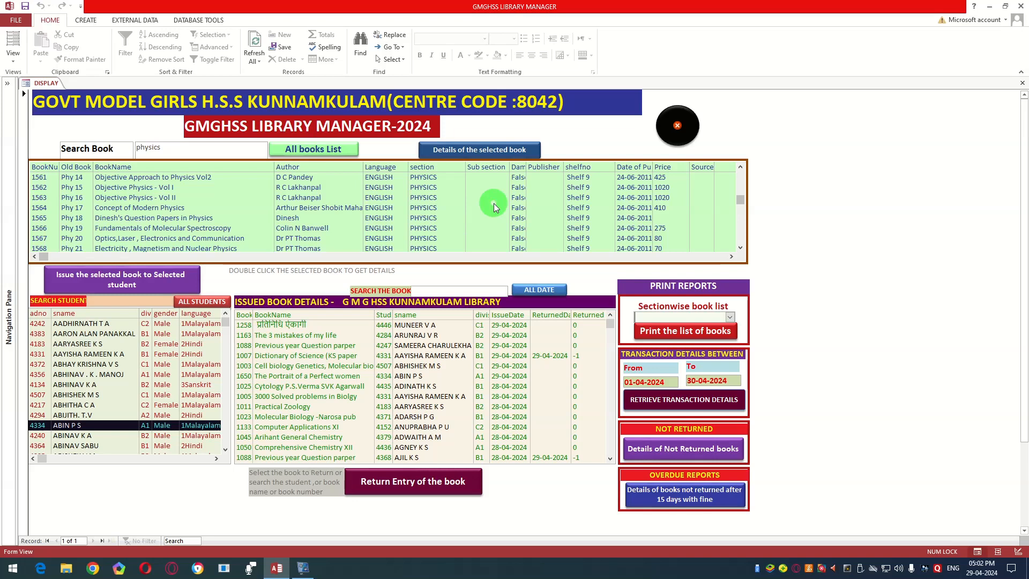
scroll(493, 204, down, 5)
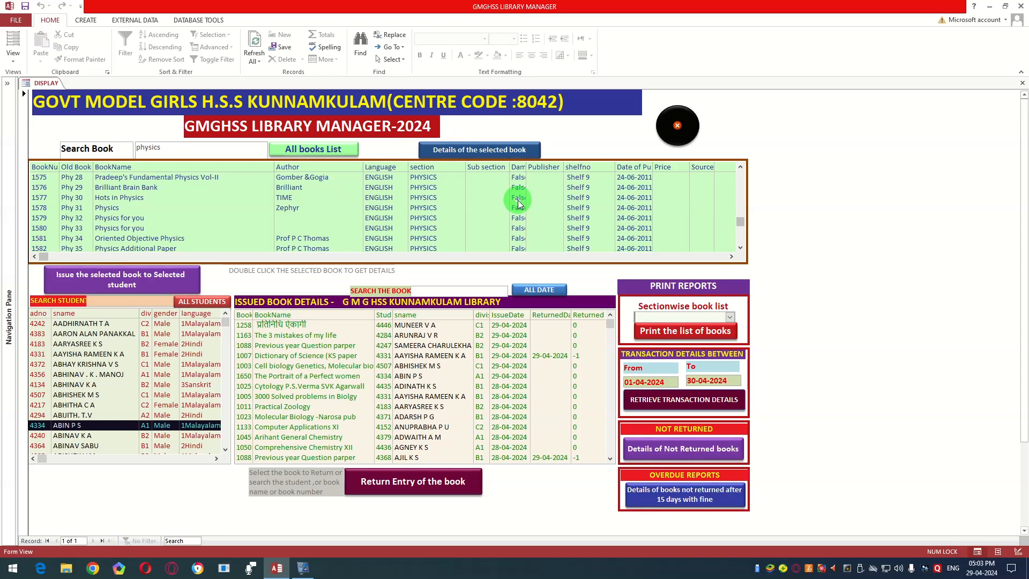
scroll(547, 198, down, 1)
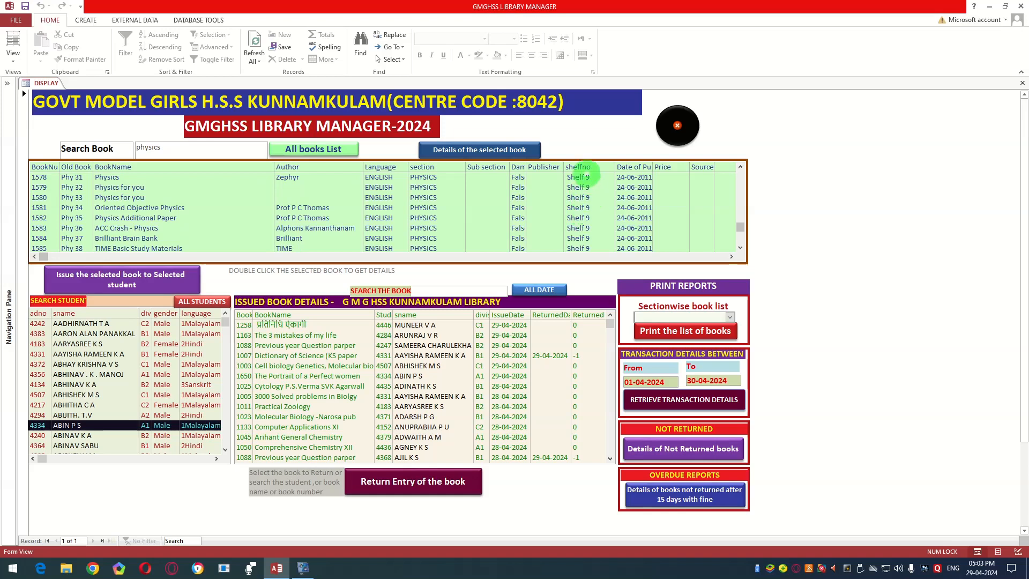
scroll(585, 225, up, 3)
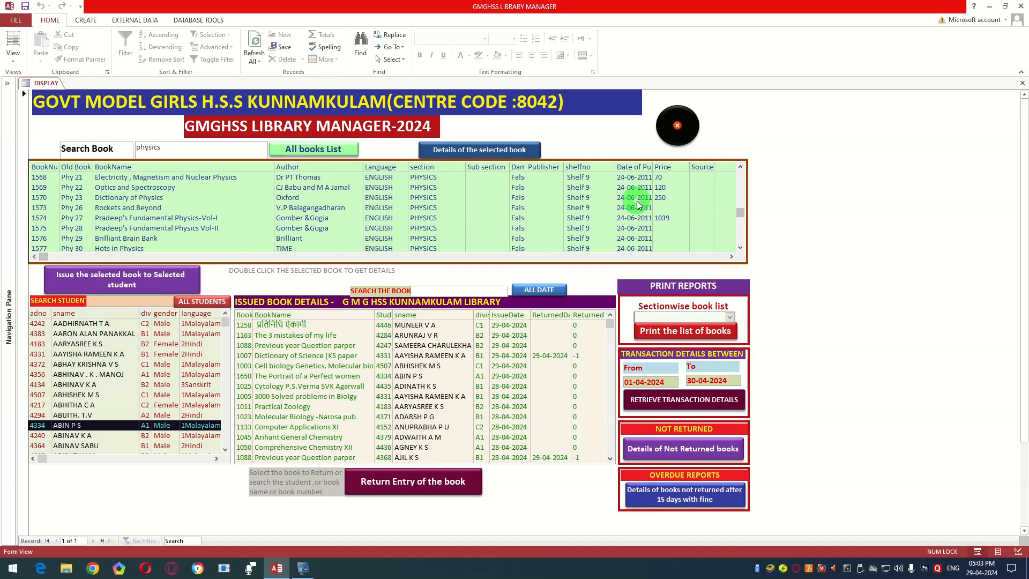
Step: Examine the outermost columns of the physics results, including price and source, and review the remaining listed titles
click(729, 258)
click(731, 258)
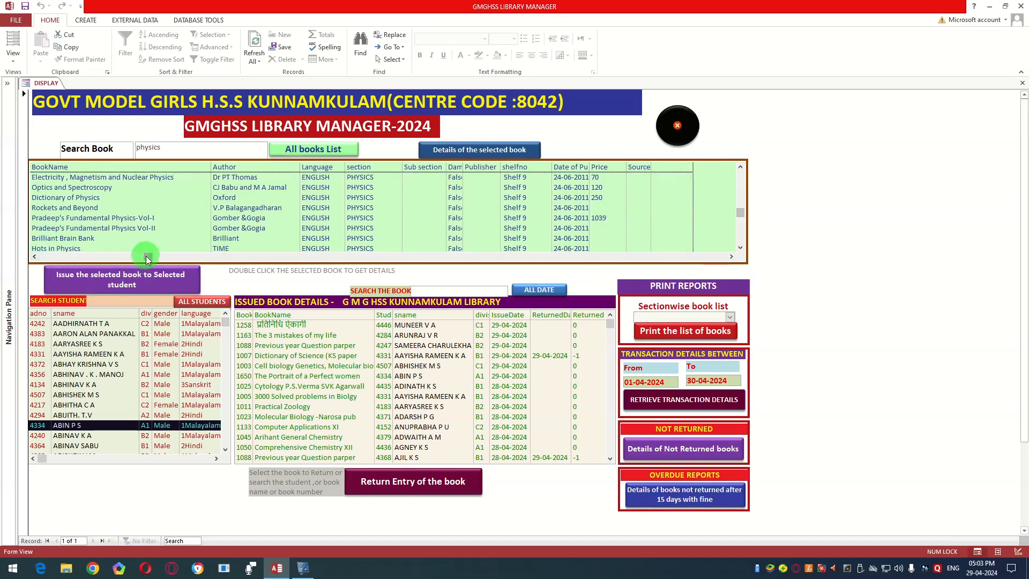
drag(148, 257, 47, 255)
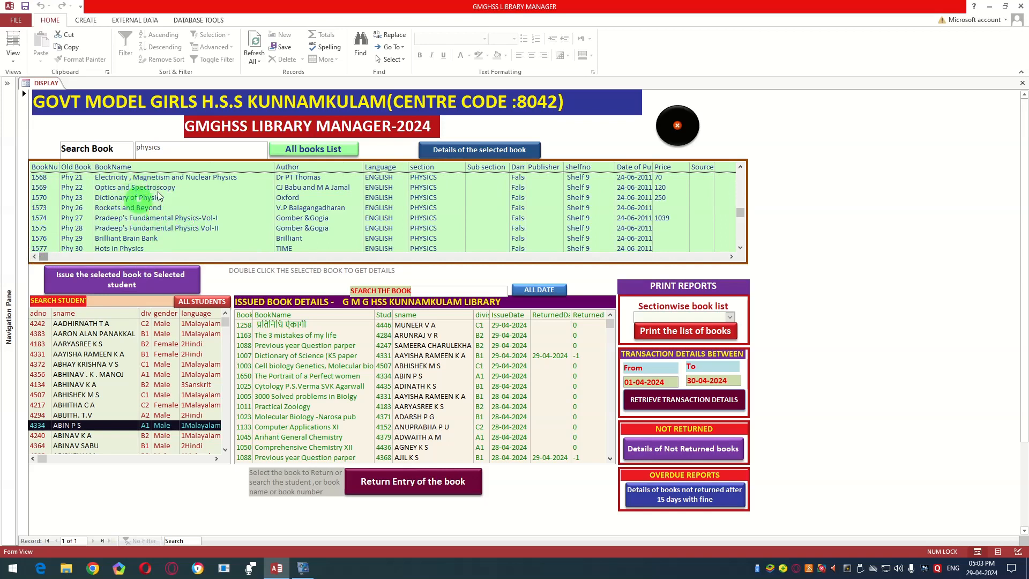
scroll(178, 216, down, 3)
scroll(179, 216, down, 3)
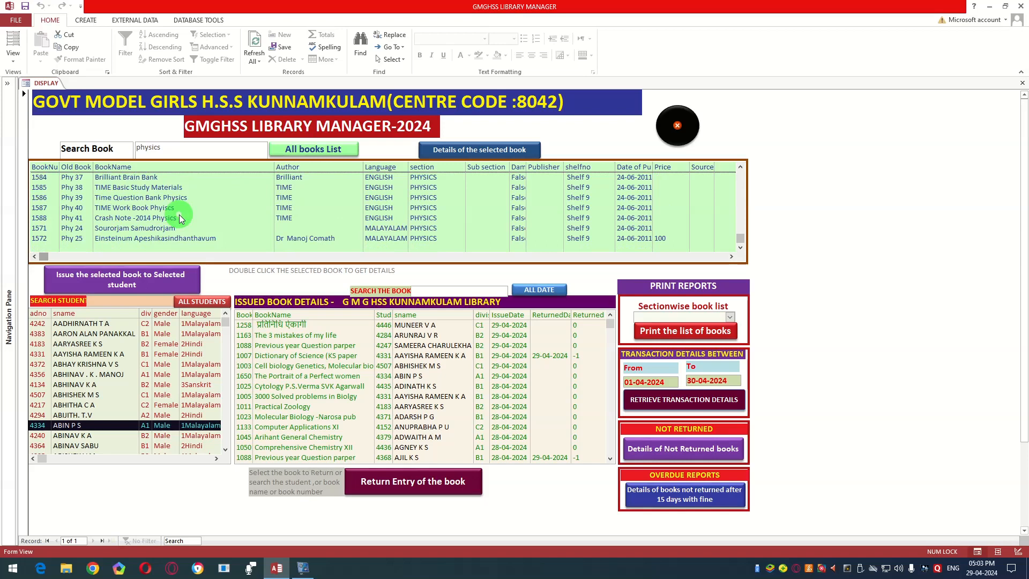
scroll(207, 210, up, 5)
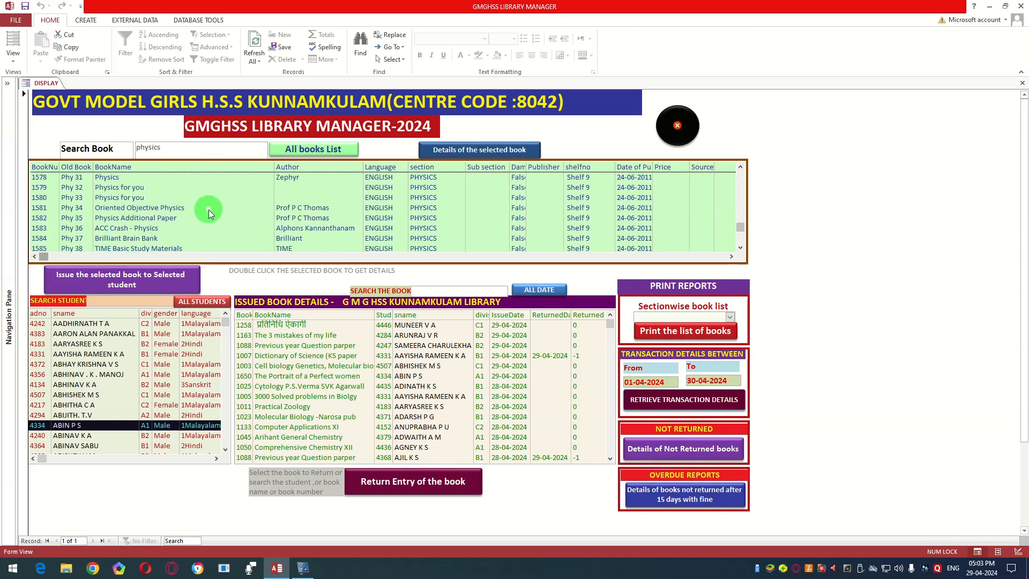
scroll(208, 210, up, 1)
scroll(207, 210, up, 2)
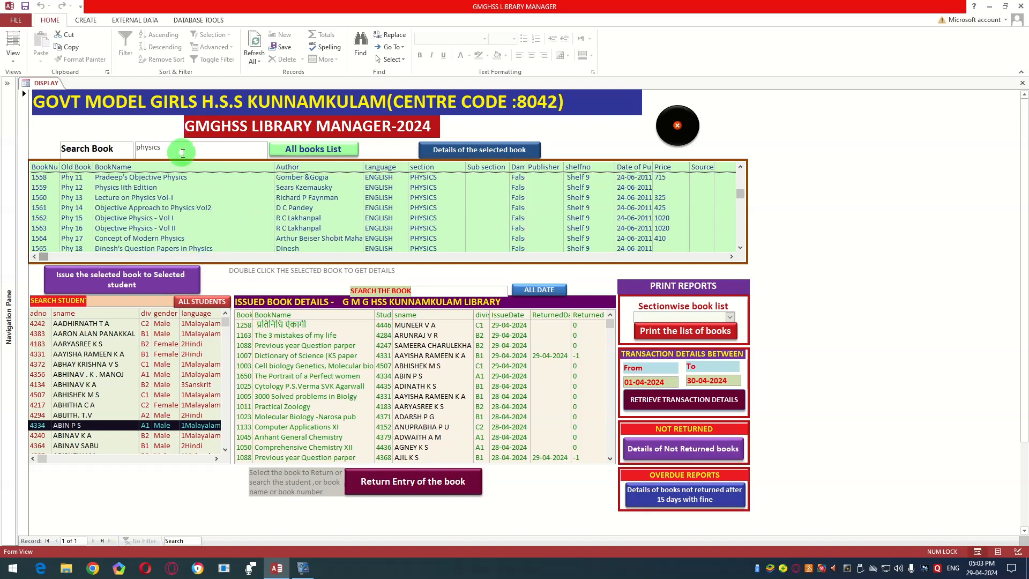
Step: Search the book list for book number 1502
drag(160, 147, 138, 146)
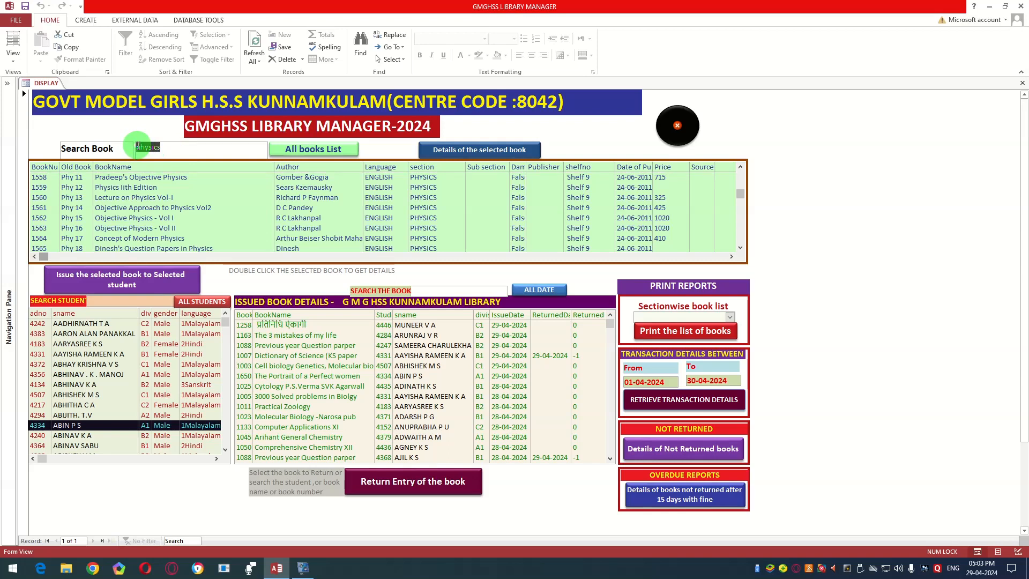
text(1502)
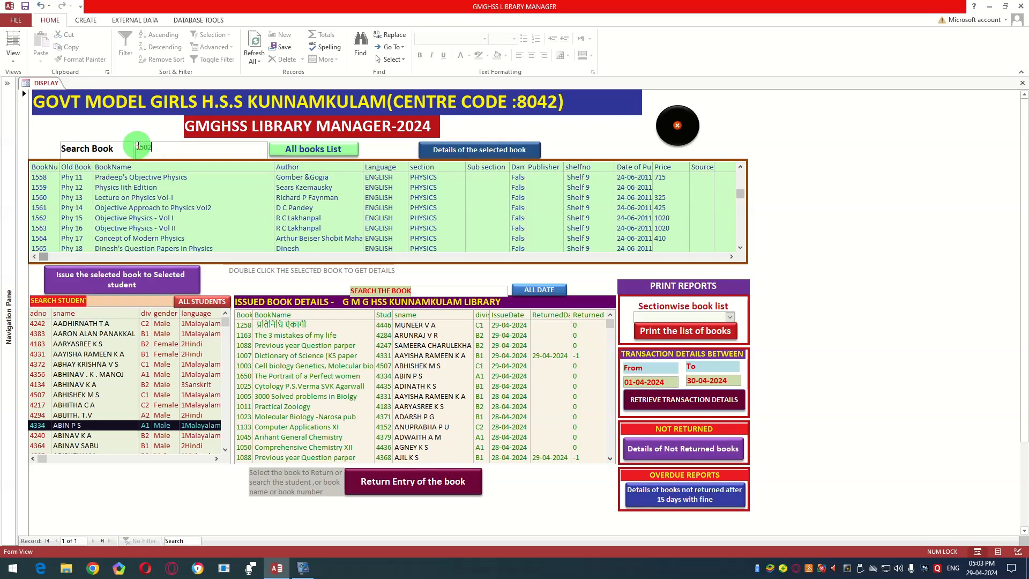
key(Return)
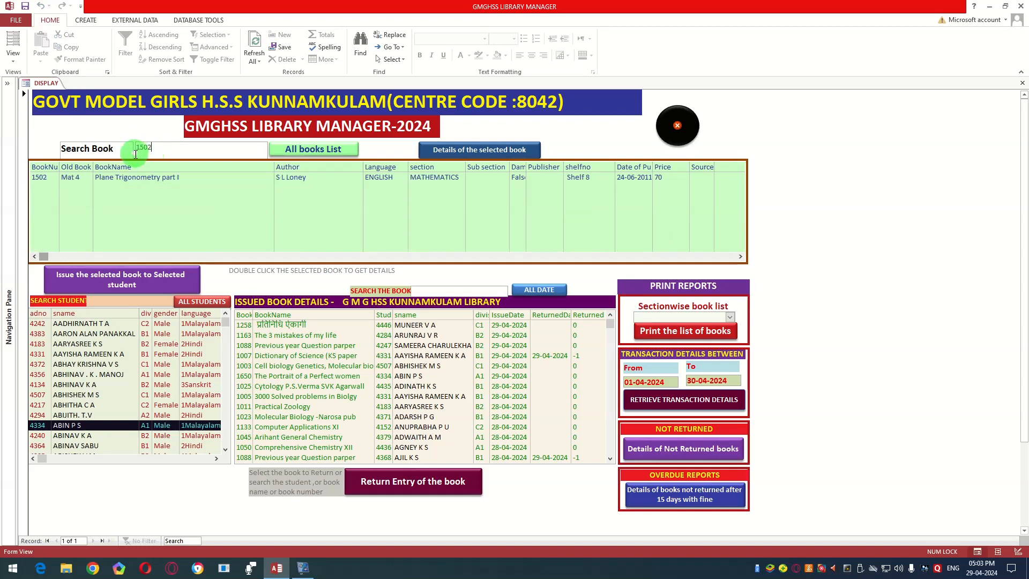
Step: Replace the book search term with 1600 and run the search
key(BackSpace)
text(600)
key(Return)
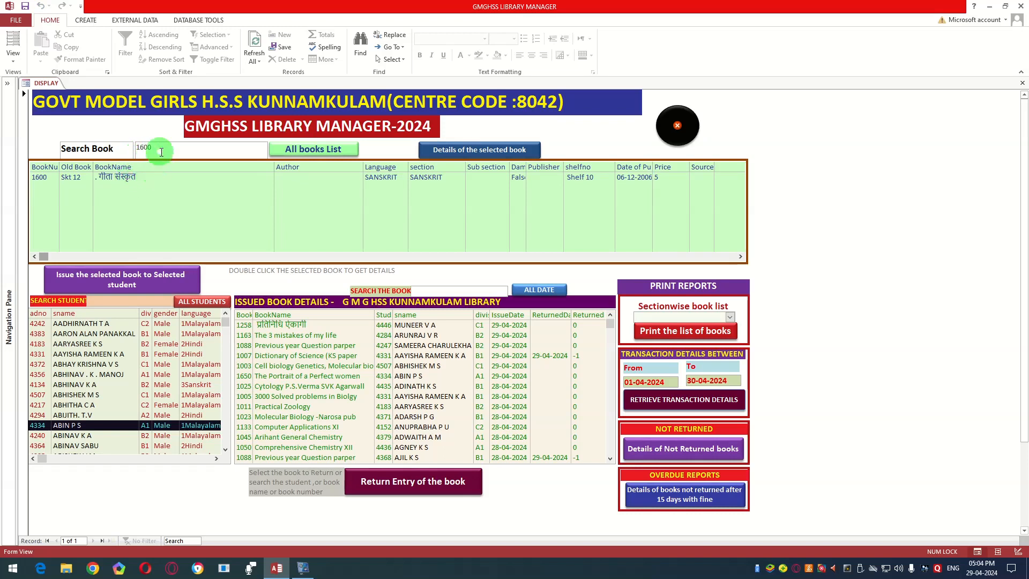
Step: Display the complete list of all library books again instead of the single search match
drag(134, 148, 208, 149)
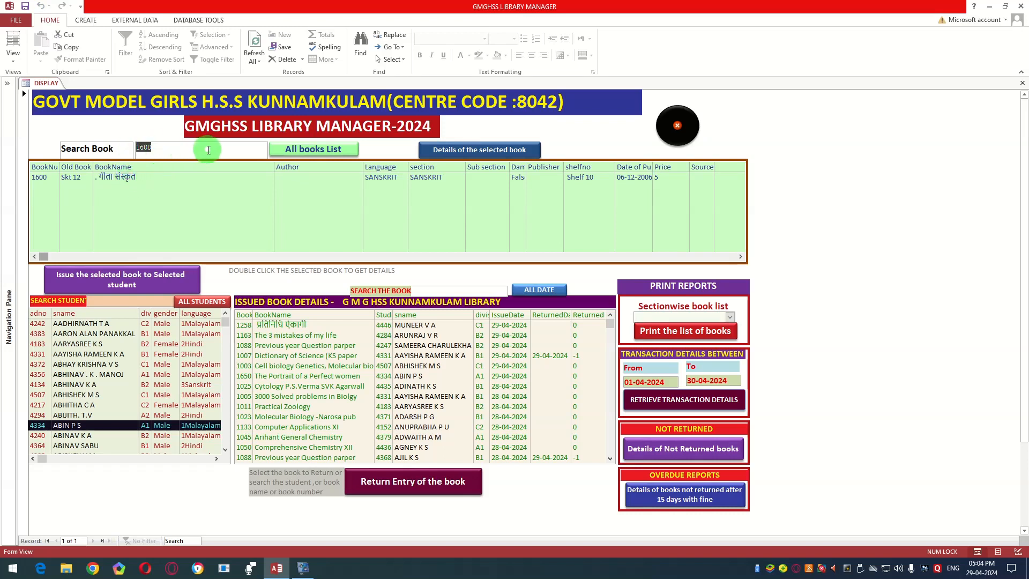
click(310, 150)
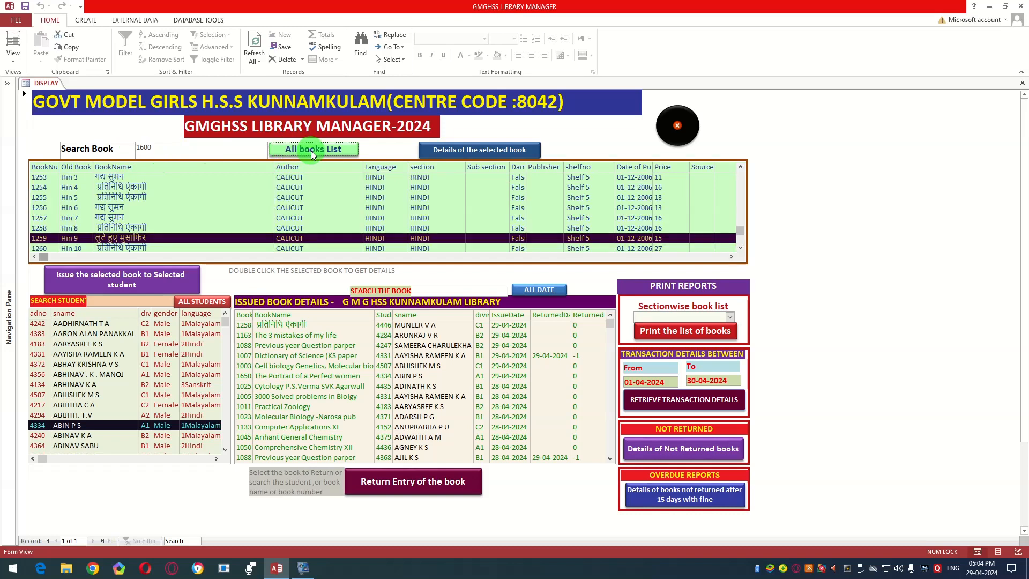
click(180, 269)
Step: Search the full book list for titles containing "world"
drag(161, 144, 133, 147)
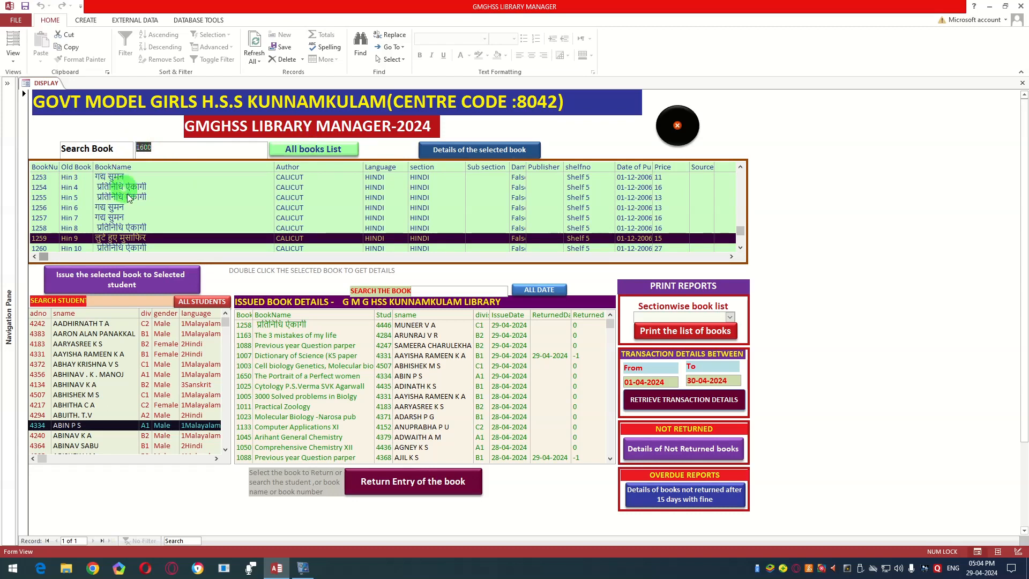
scroll(154, 200, up, 5)
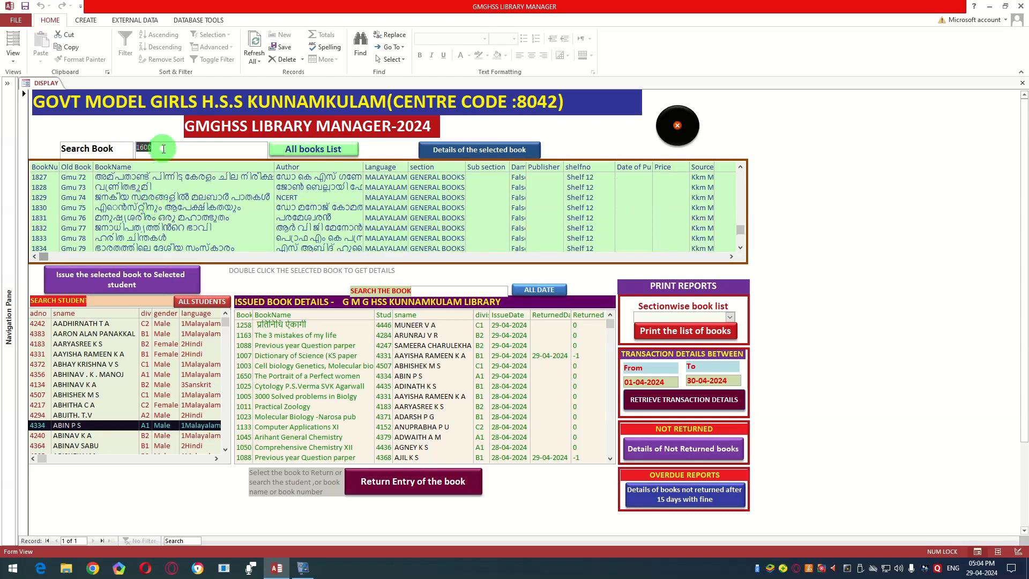
text(world)
key(Return)
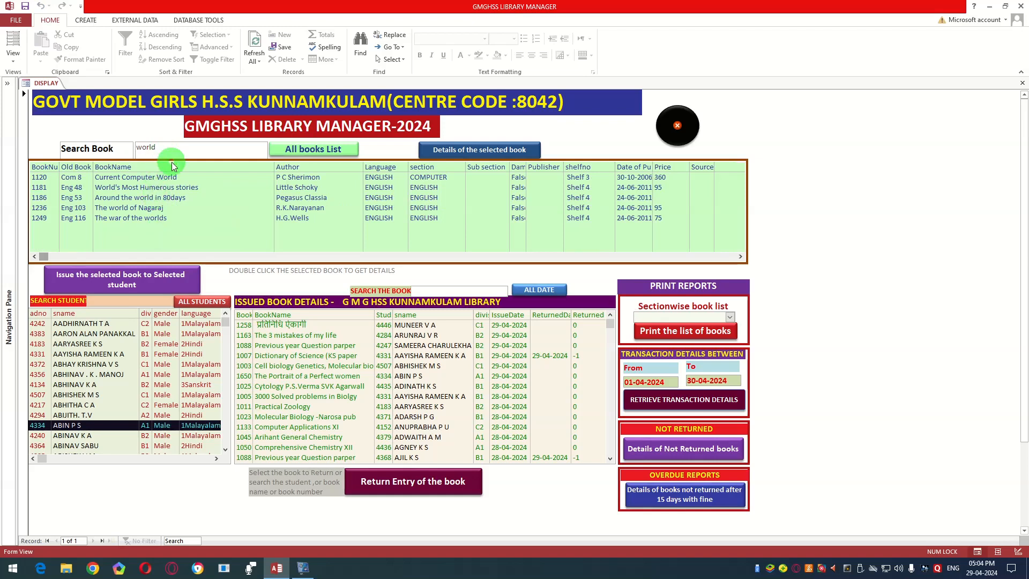
Step: Search the book list by author using the term "chetan"
click(129, 143)
key(BackSpace)
key(Return)
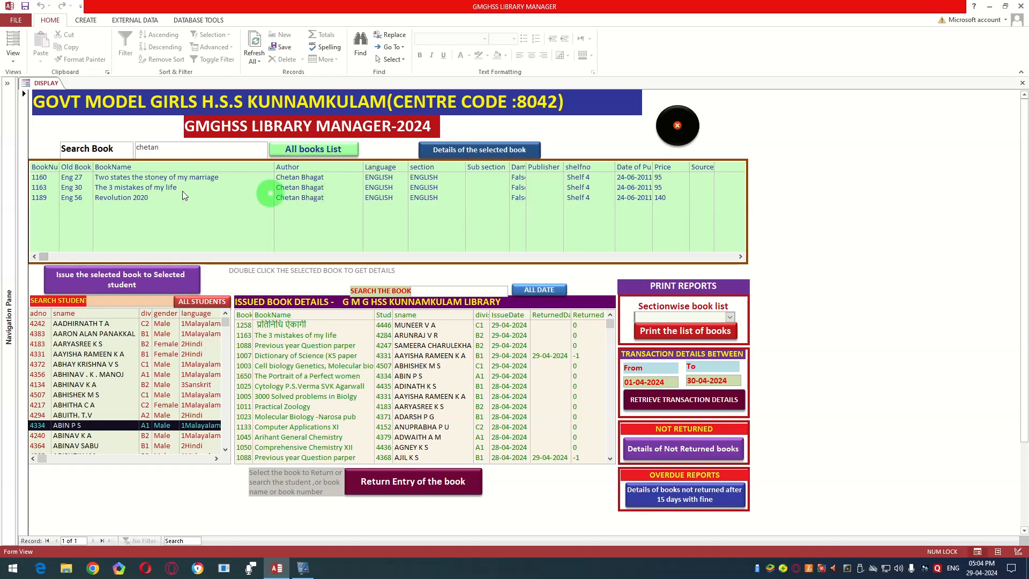
Step: Search the books for "journa" and look through the matching journalism titles
drag(159, 146, 133, 142)
key(BackSpace)
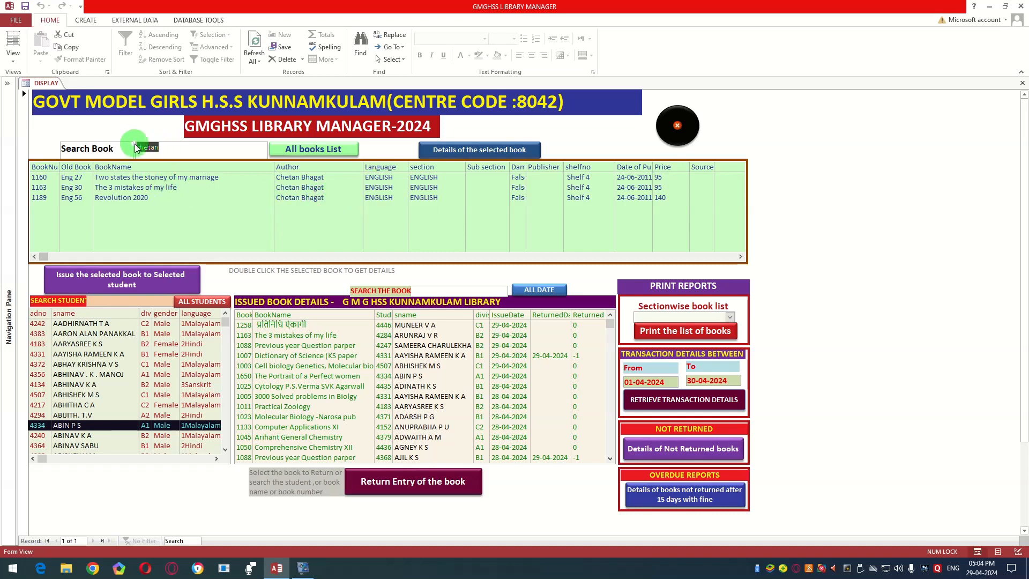
text(journa)
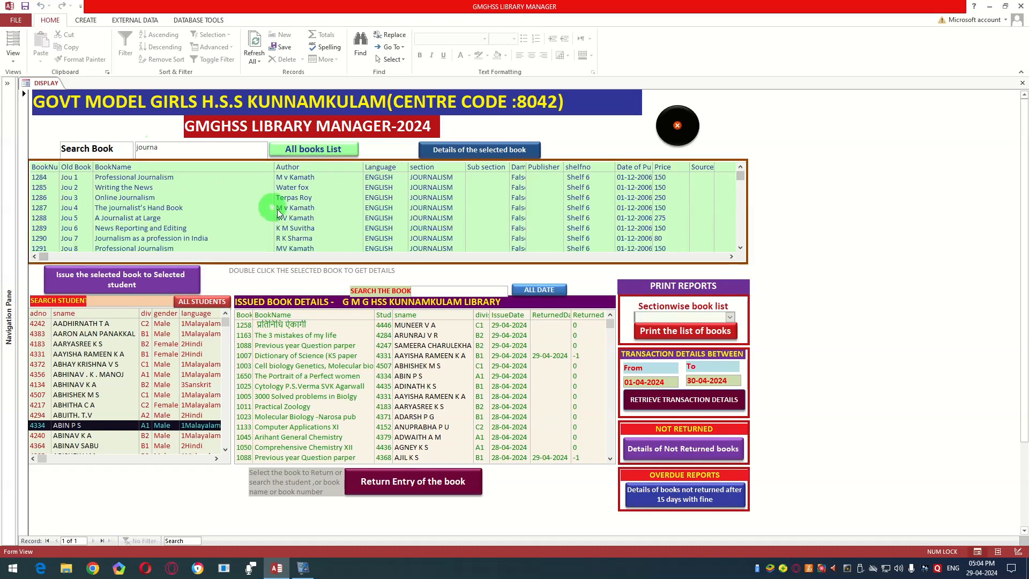
scroll(204, 188, down, 2)
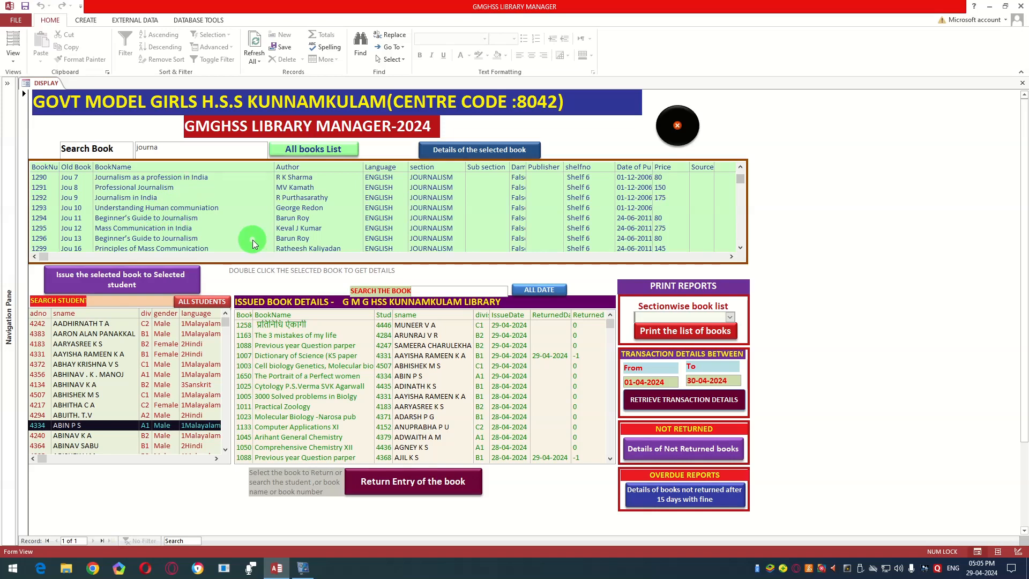
Step: Preview the printable sectionwise book list for the BIOLOGY section, and close the preview
click(731, 317)
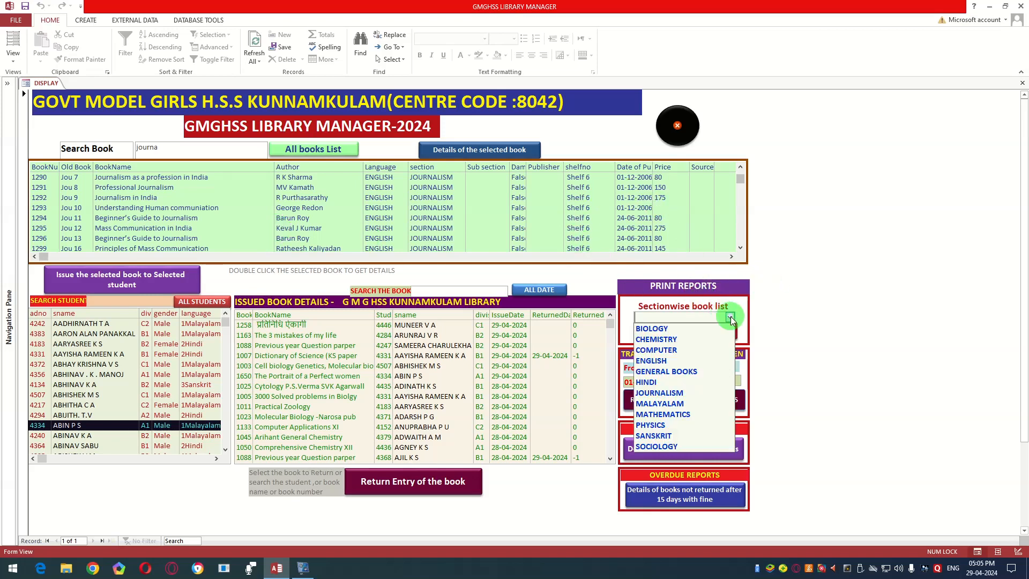
click(668, 329)
click(653, 331)
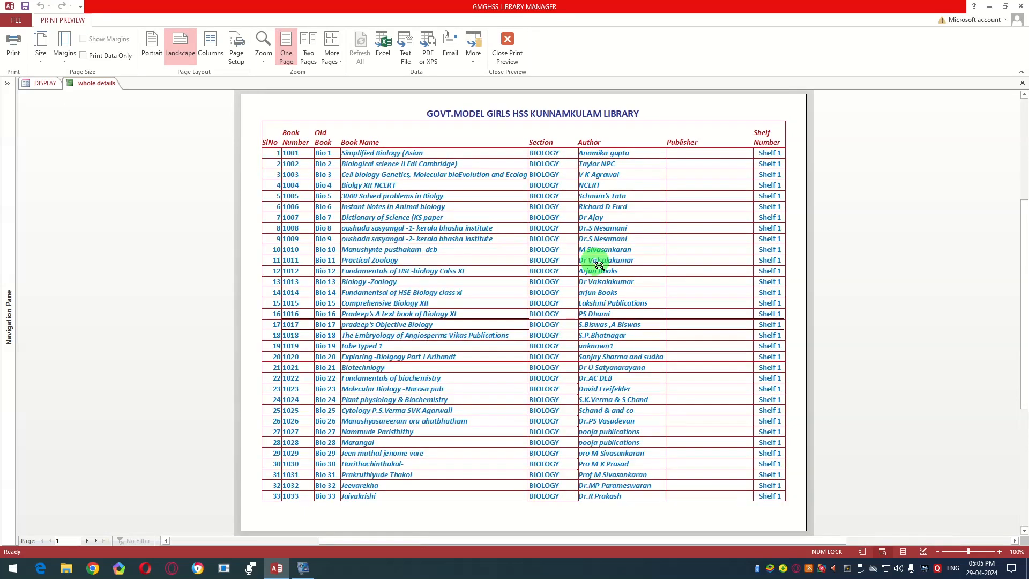
click(506, 45)
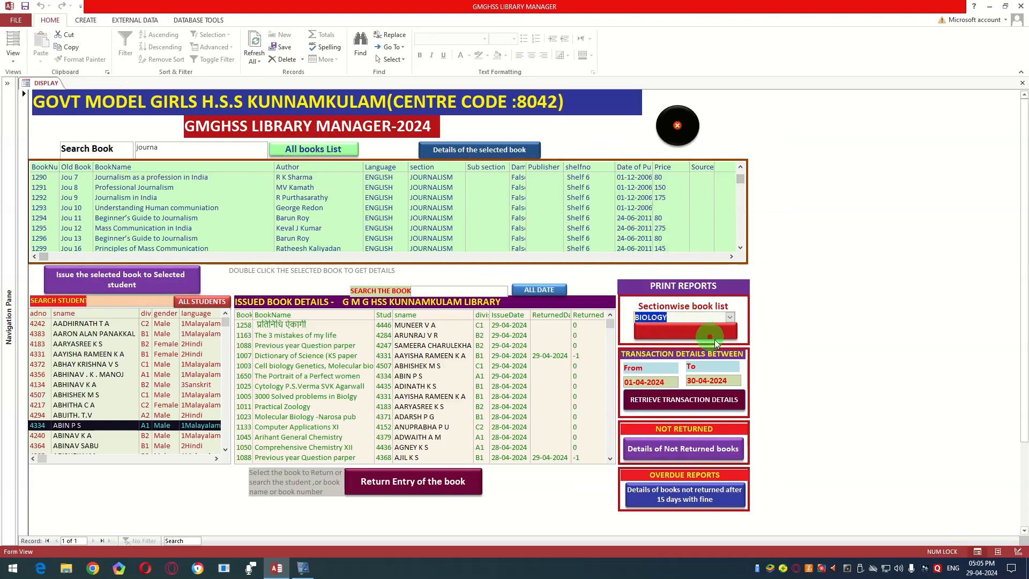
Step: Preview the printable sectionwise book list for the MATHEMATICS section, and close the preview
click(730, 317)
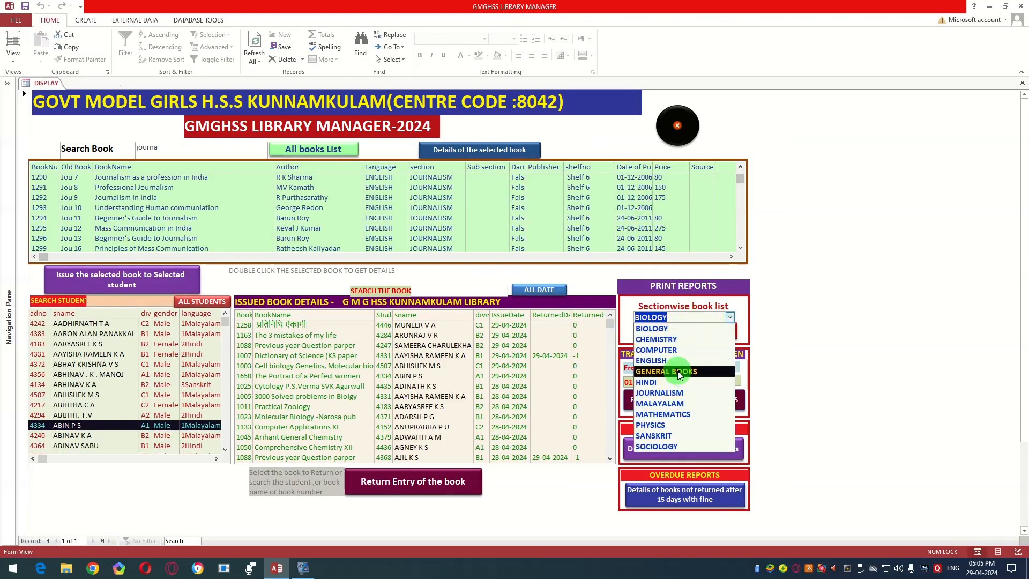
click(663, 414)
click(654, 327)
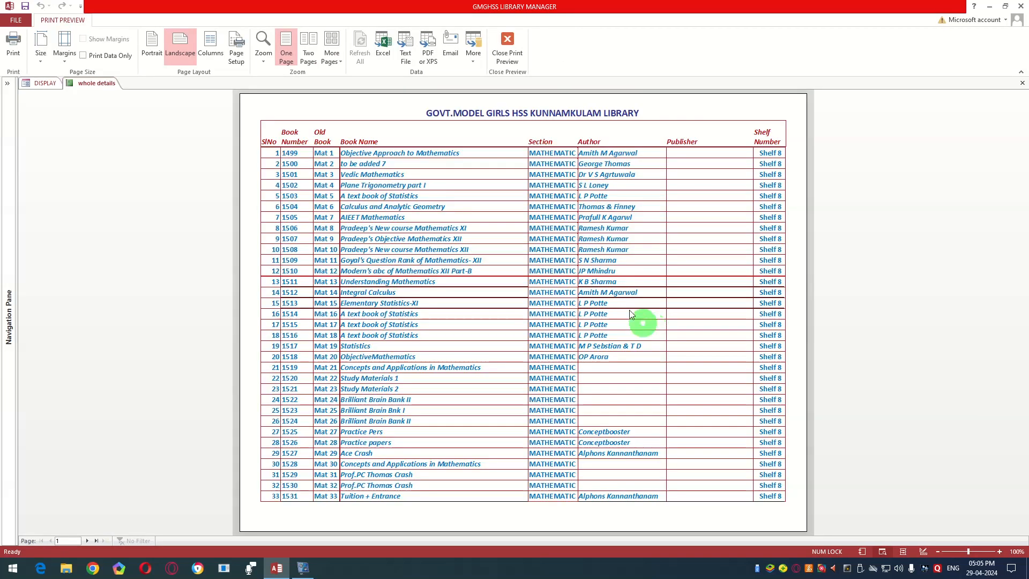
click(513, 46)
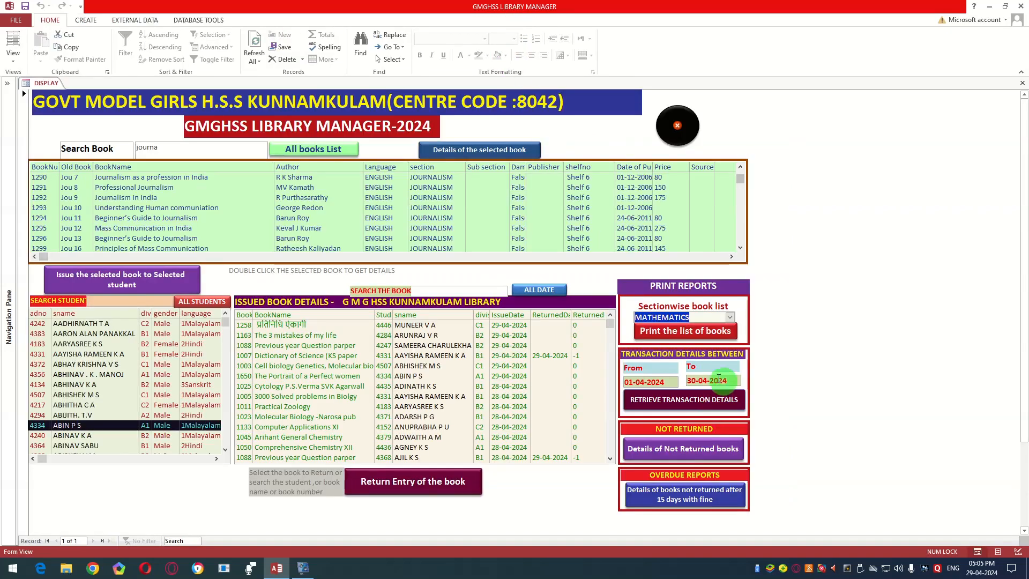
Step: Preview the printable sectionwise book list for the JOURNALISM section, and close the preview
click(729, 318)
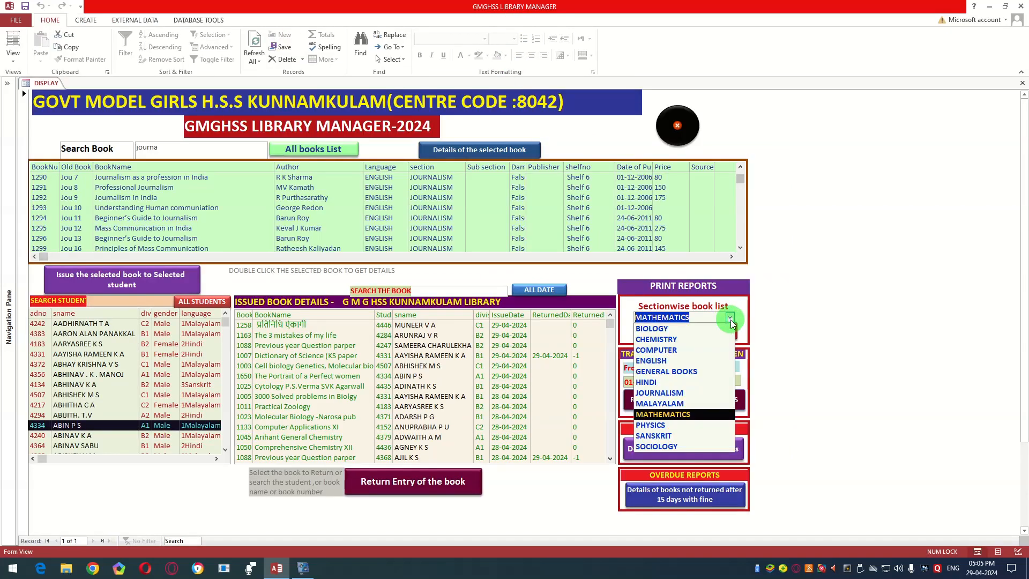
click(682, 394)
click(674, 332)
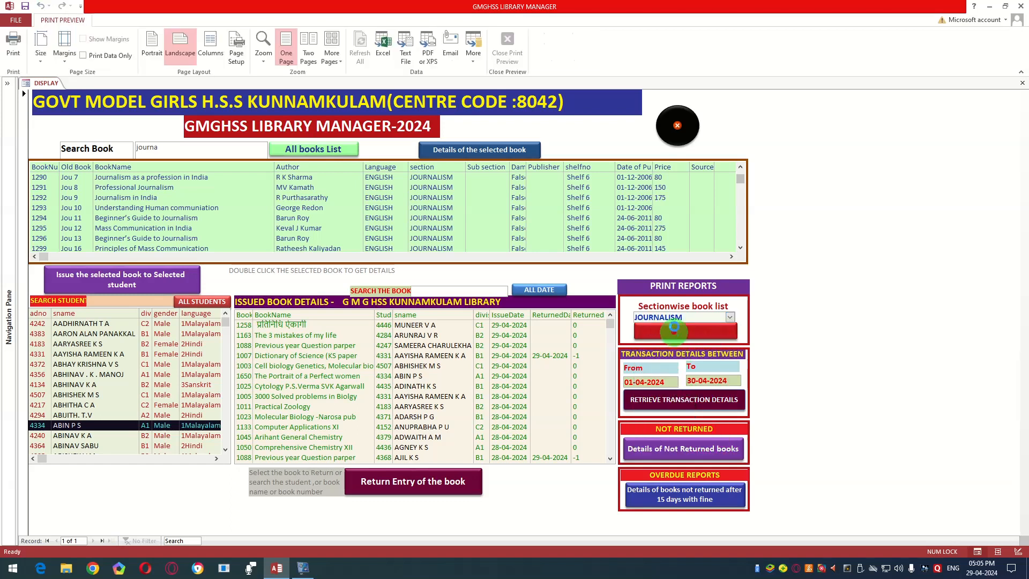
click(514, 39)
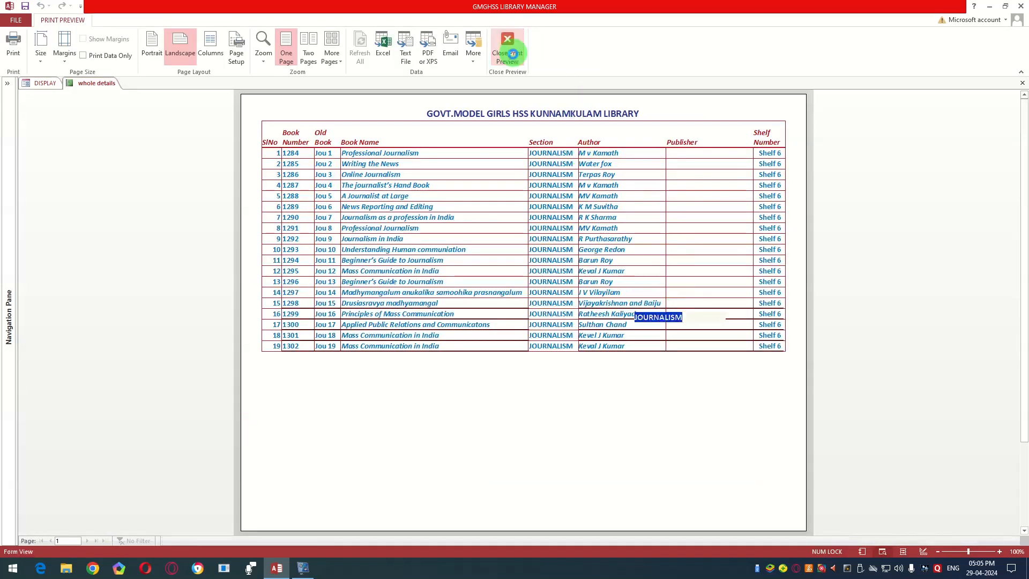
click(664, 396)
Step: Preview the printable sectionwise book list for the COMPUTER section, and close the preview
click(730, 317)
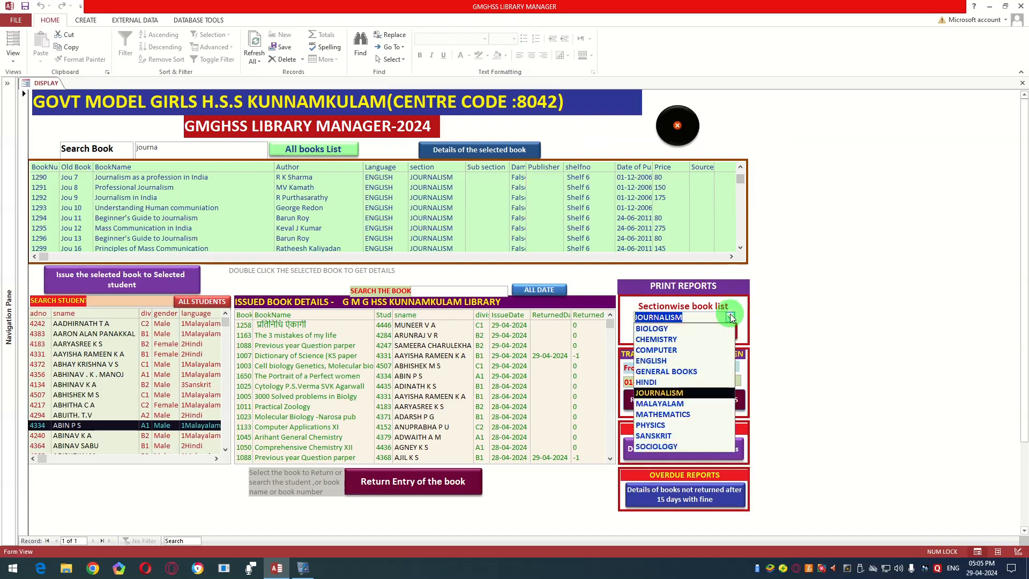
click(705, 351)
click(701, 333)
click(508, 42)
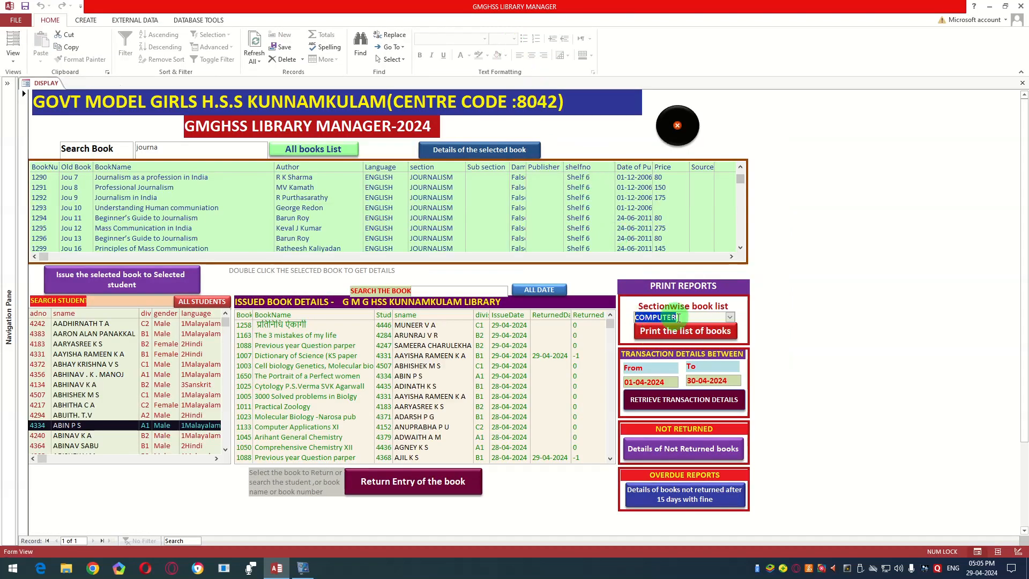
Step: Preview the printable sectionwise book list for the SANSKRIT section, and close the preview
click(731, 318)
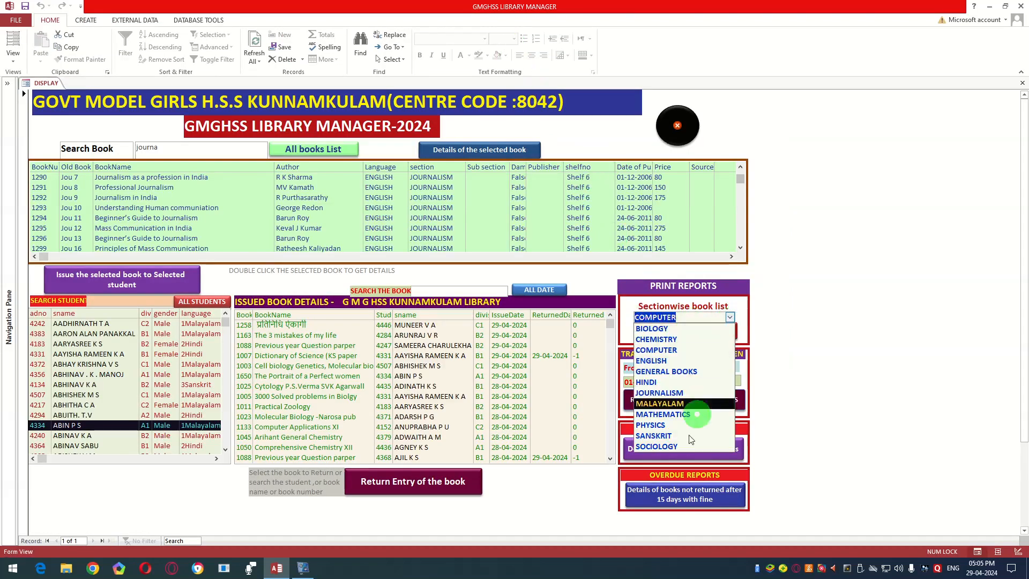
click(678, 443)
click(677, 331)
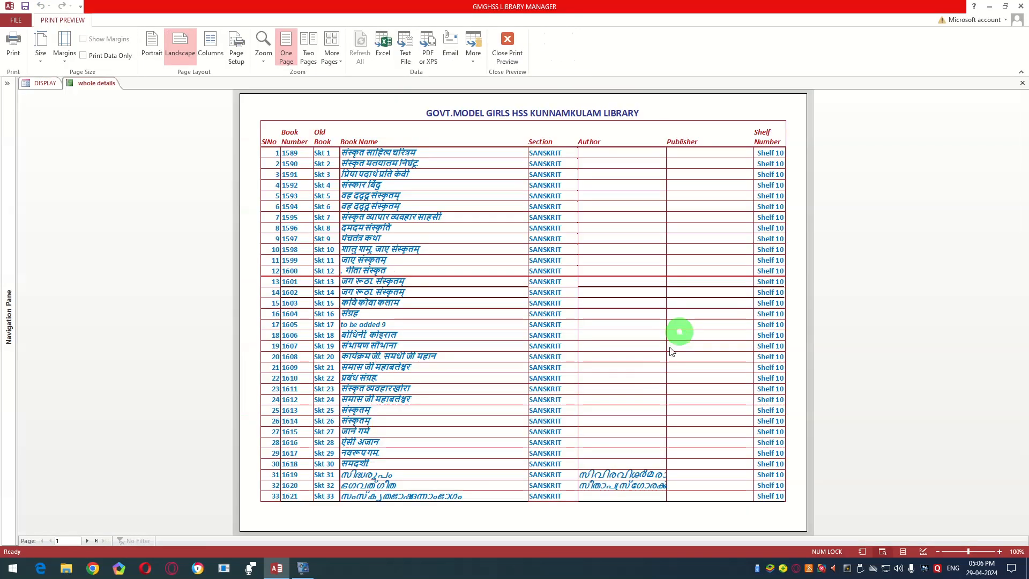
click(507, 46)
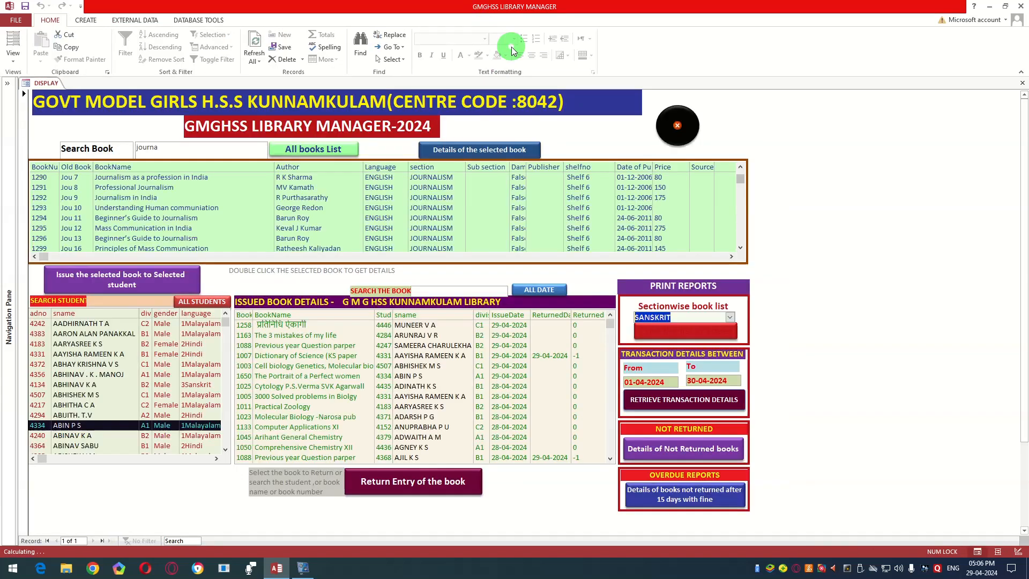
Step: Clear the section choice of the book list report and preview the printable list of all sections
click(730, 317)
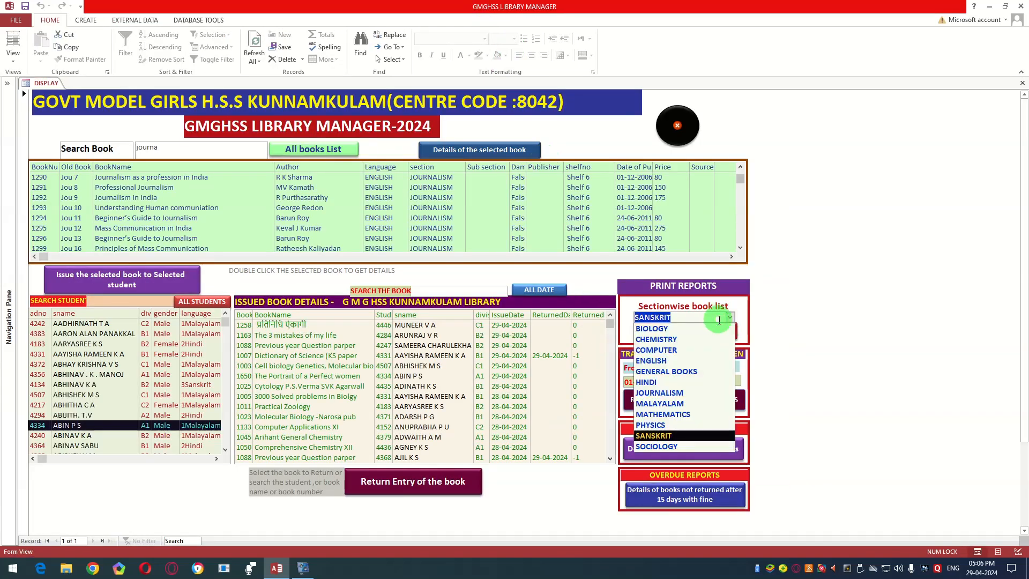
key(BackSpace)
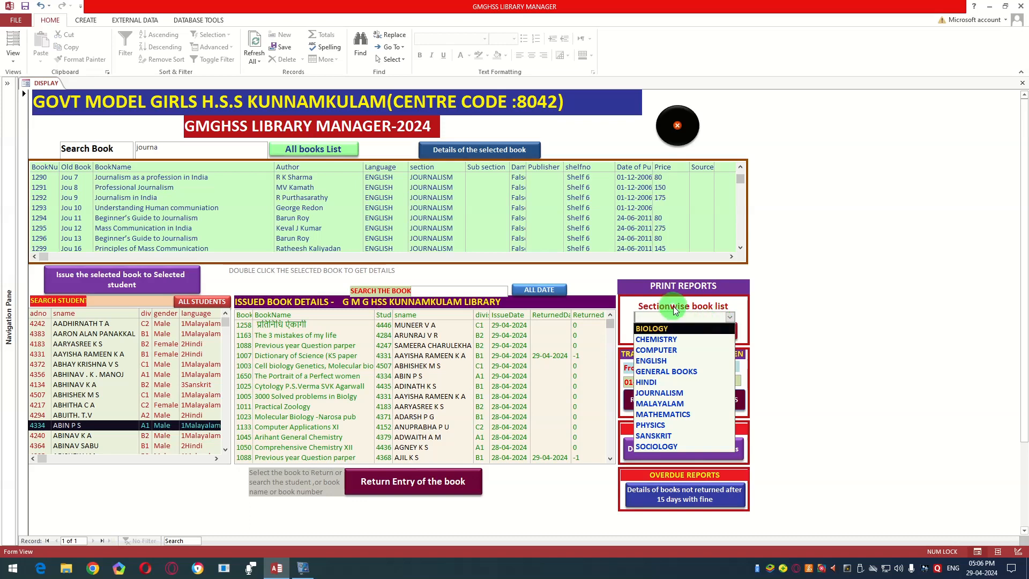
click(753, 328)
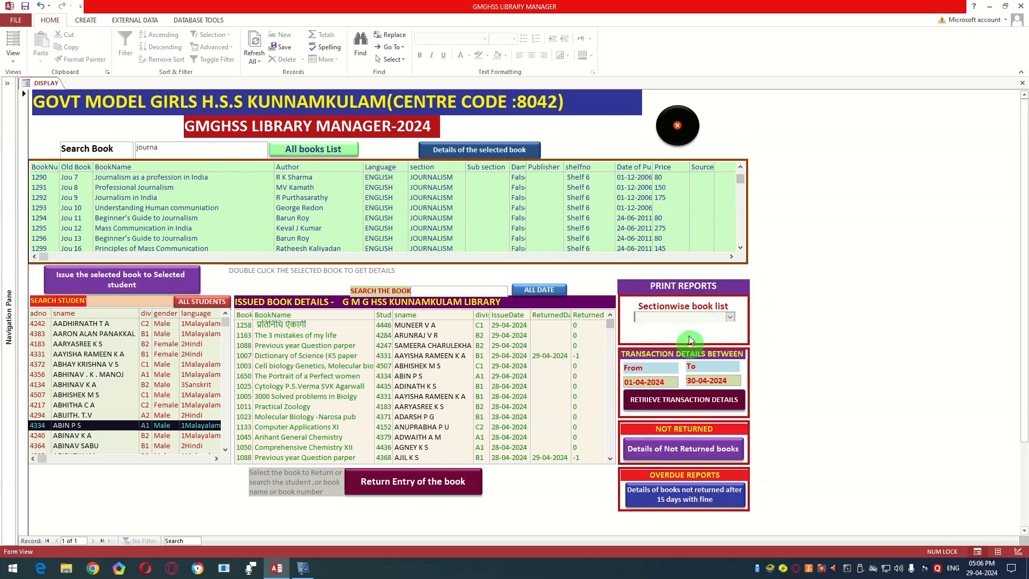
click(689, 330)
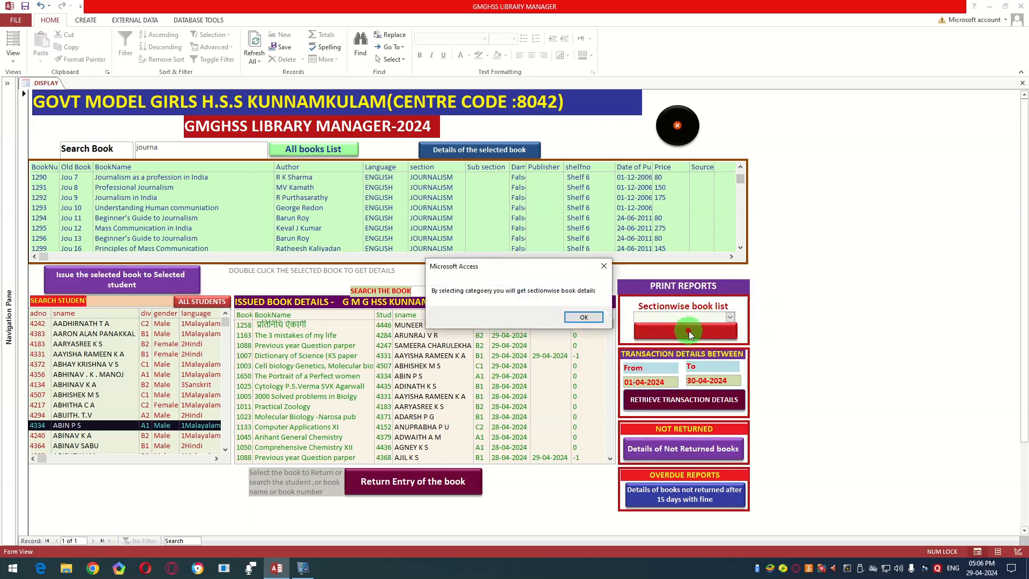
click(591, 319)
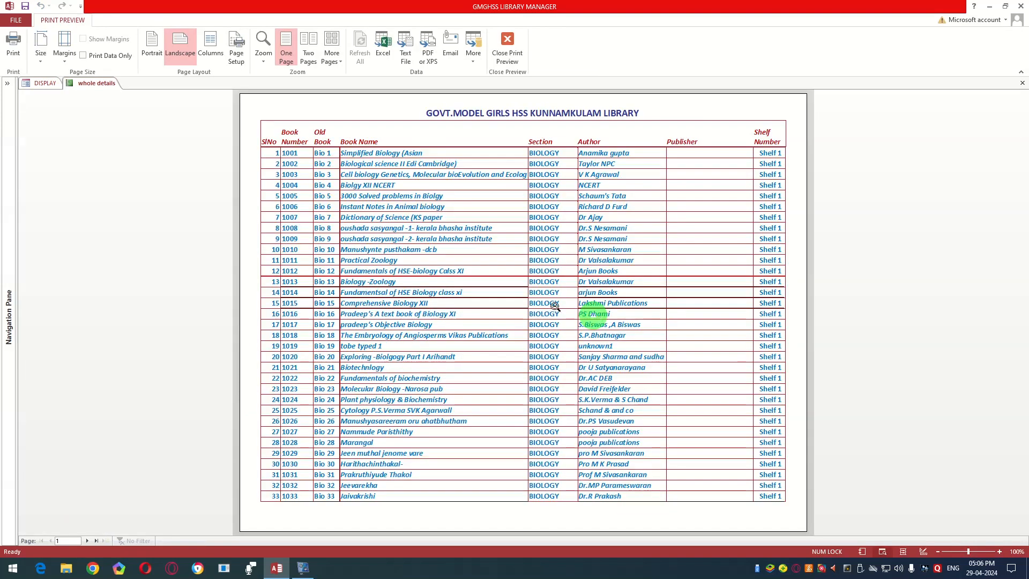
Step: Page through the complete book list report up to its last page, and close the preview
click(87, 541)
click(87, 541)
click(86, 541)
click(87, 540)
click(87, 540)
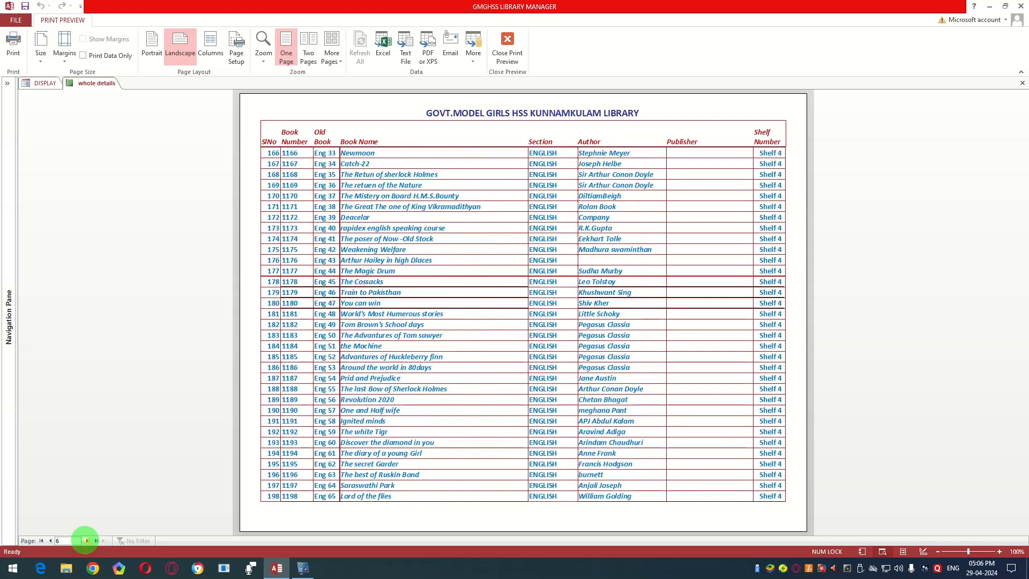
click(97, 540)
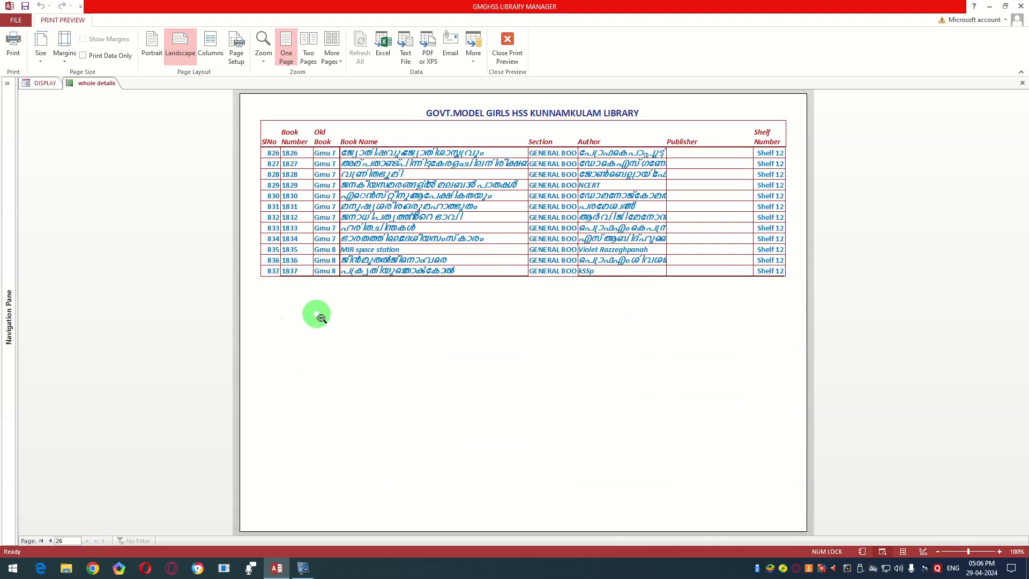
click(433, 204)
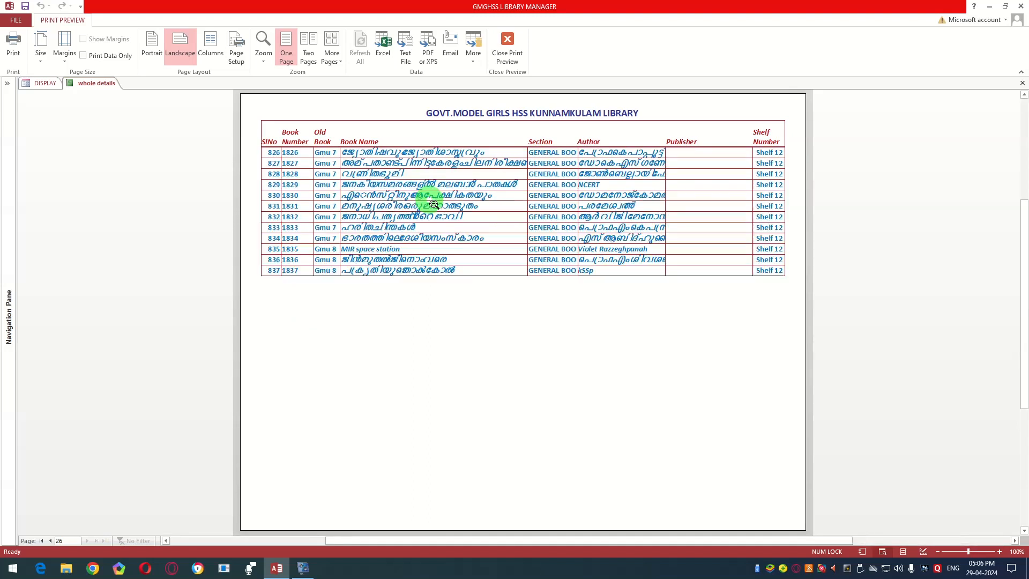
click(505, 48)
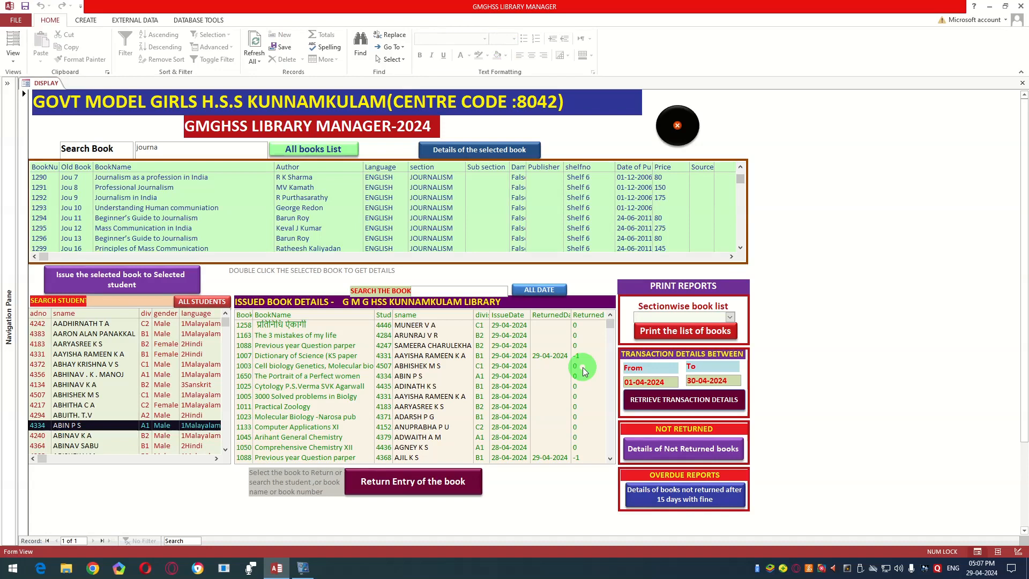
click(693, 329)
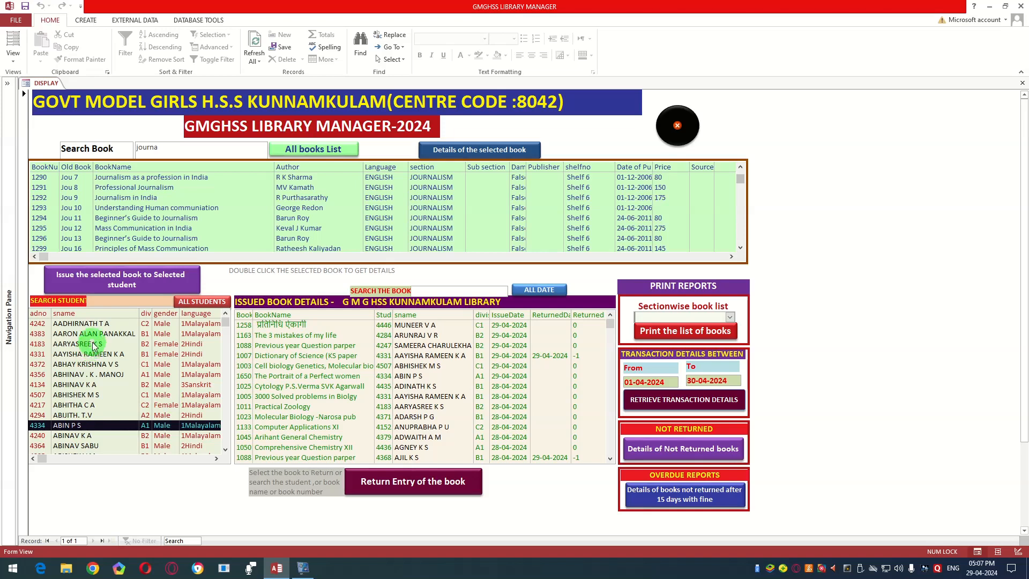
Step: Look through the student list and search it by the first part of the student's name
scroll(93, 347, down, 1)
scroll(93, 345, down, 5)
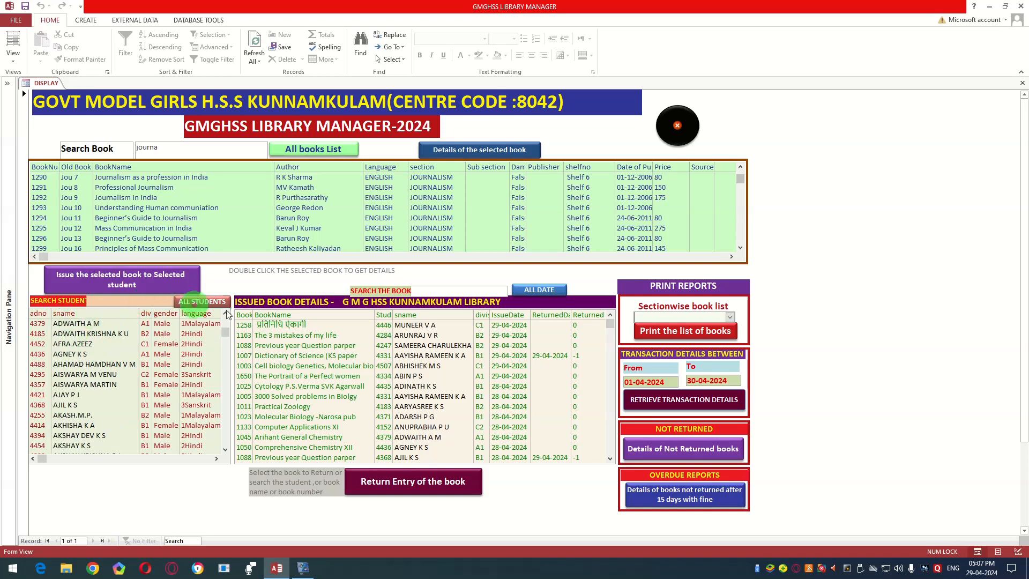
scroll(81, 373, down, 5)
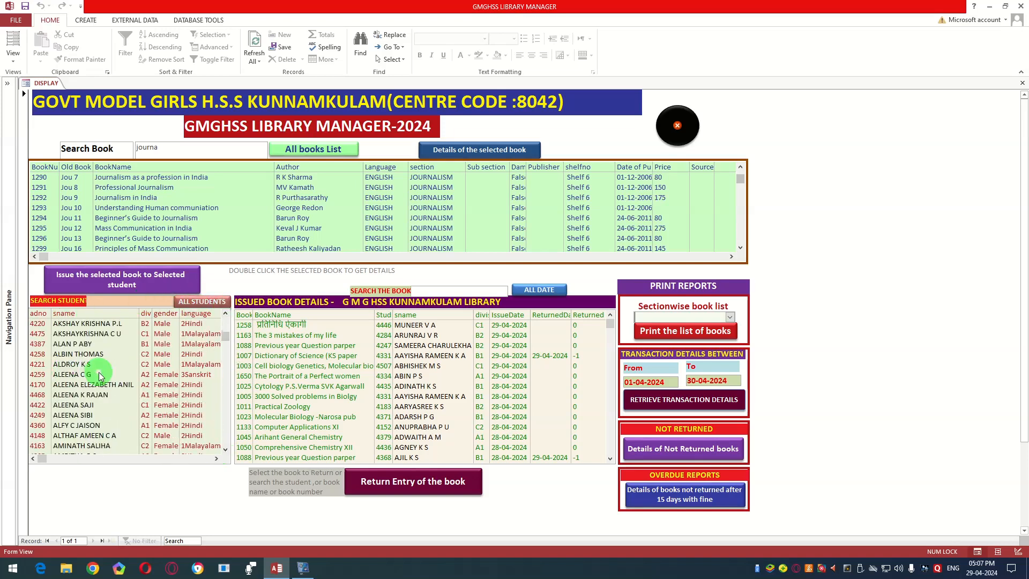
scroll(99, 375, down, 6)
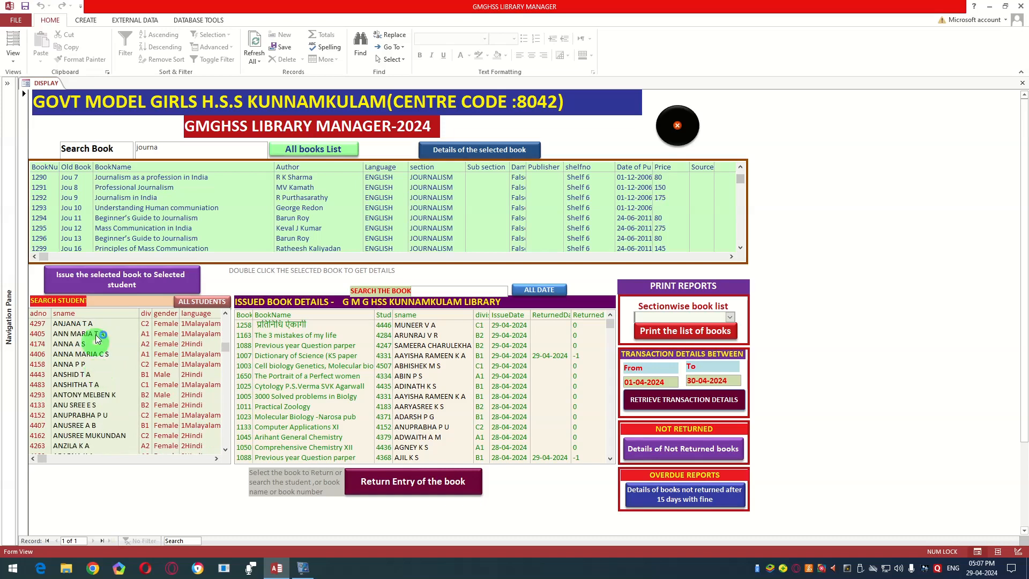
click(101, 300)
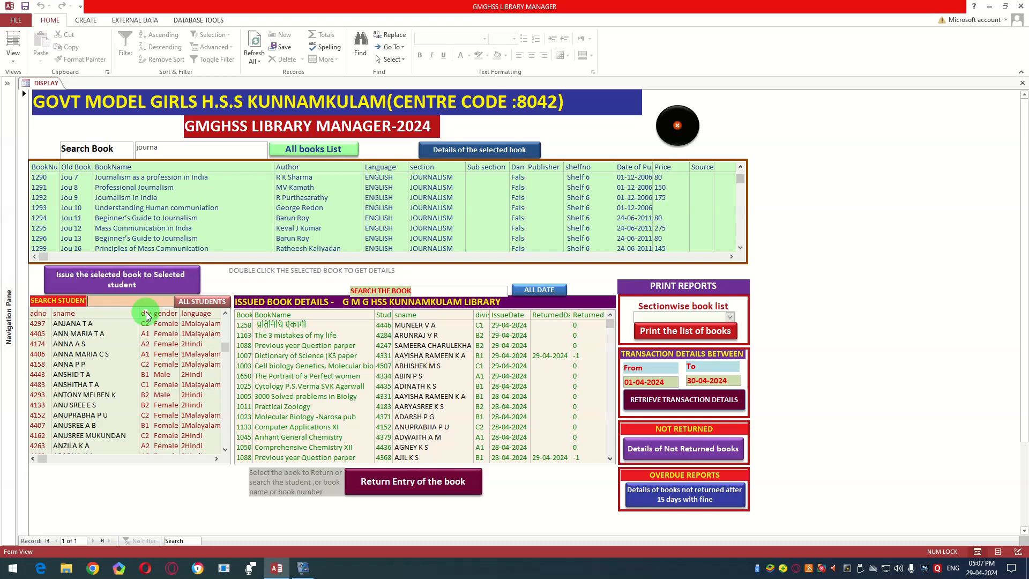
text(arun)
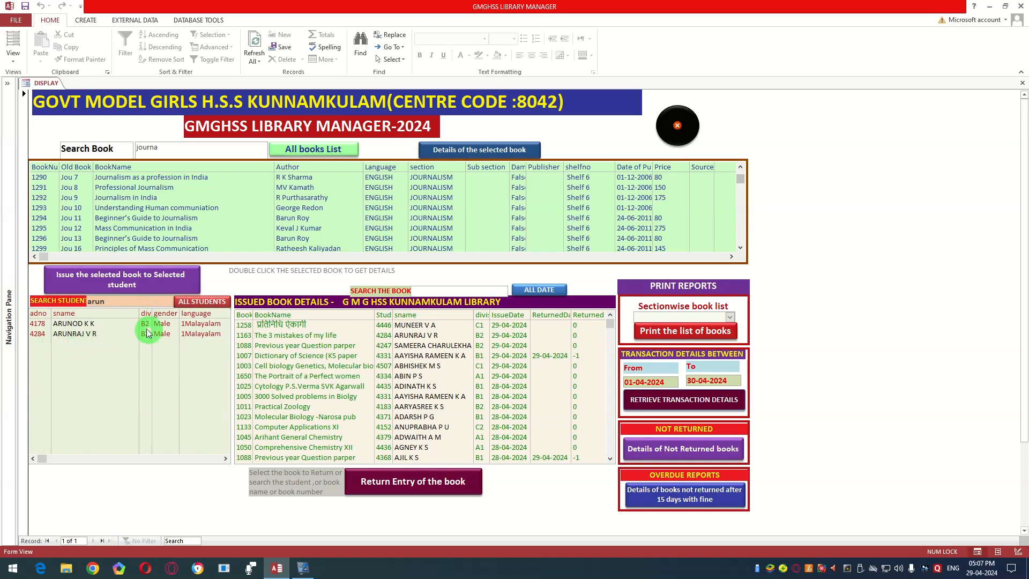
Step: Issue book 1302, "Mass Communication in India", to the second student in the search results
click(88, 333)
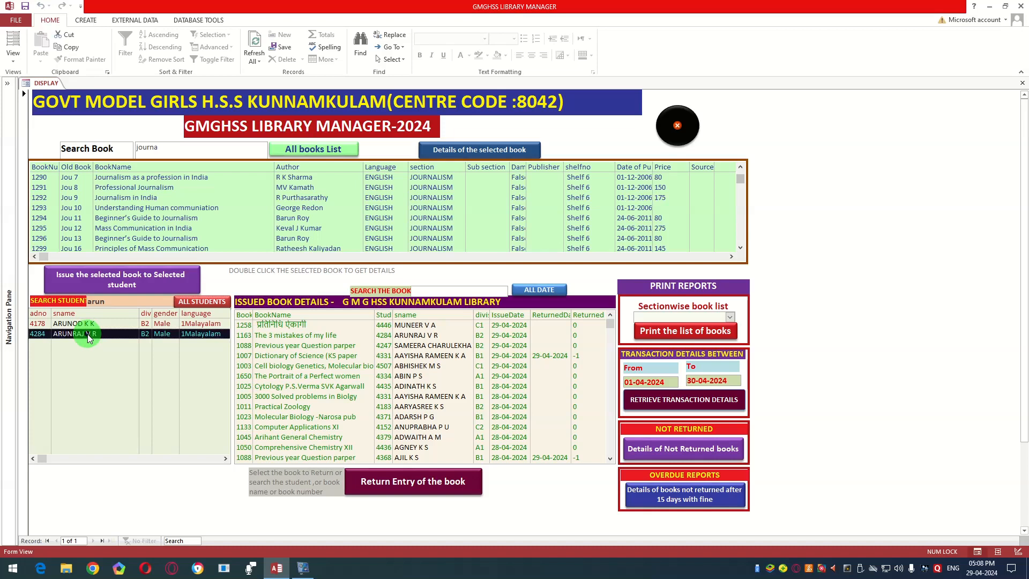
scroll(125, 203, down, 1)
scroll(124, 206, down, 5)
click(133, 218)
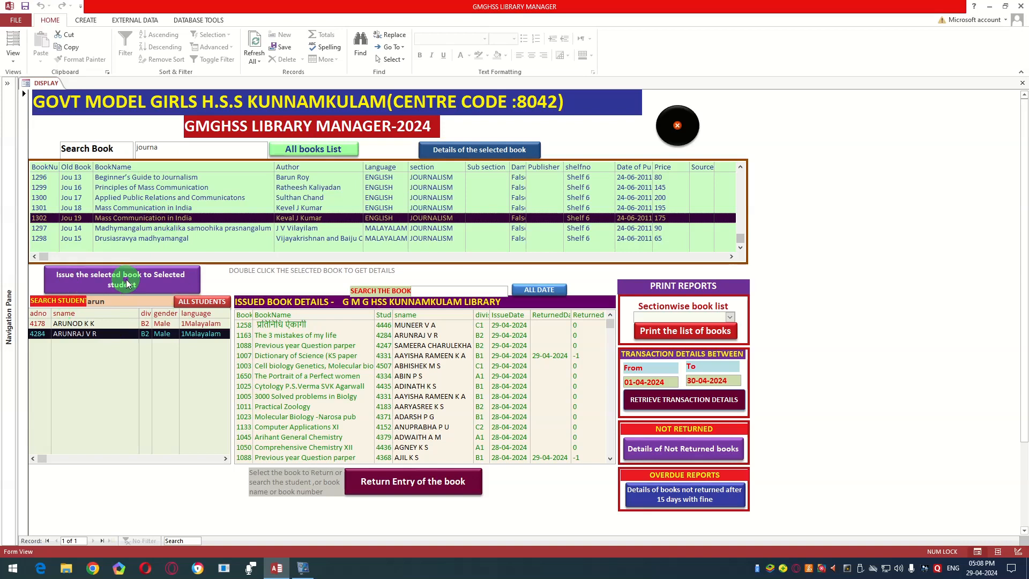
click(152, 281)
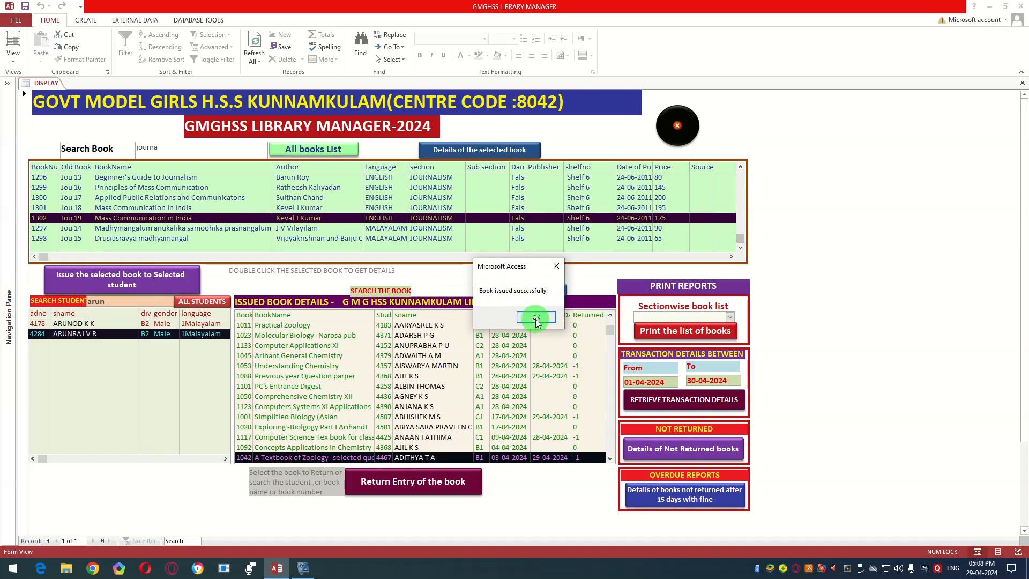
click(536, 320)
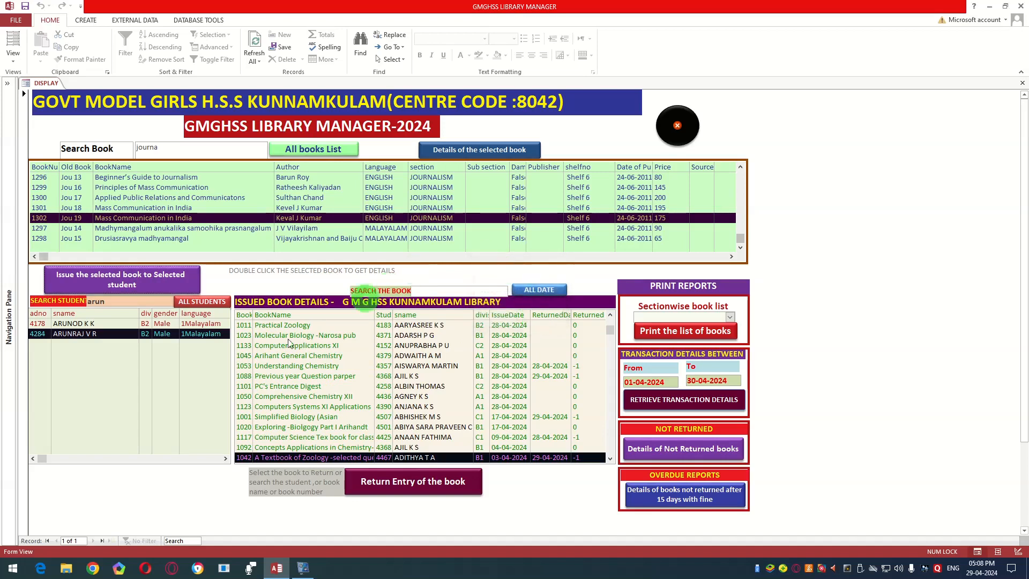
Step: Look through the issued book details for the new "Mass Communication in India" entry
scroll(314, 335, down, 1)
scroll(316, 335, up, 1)
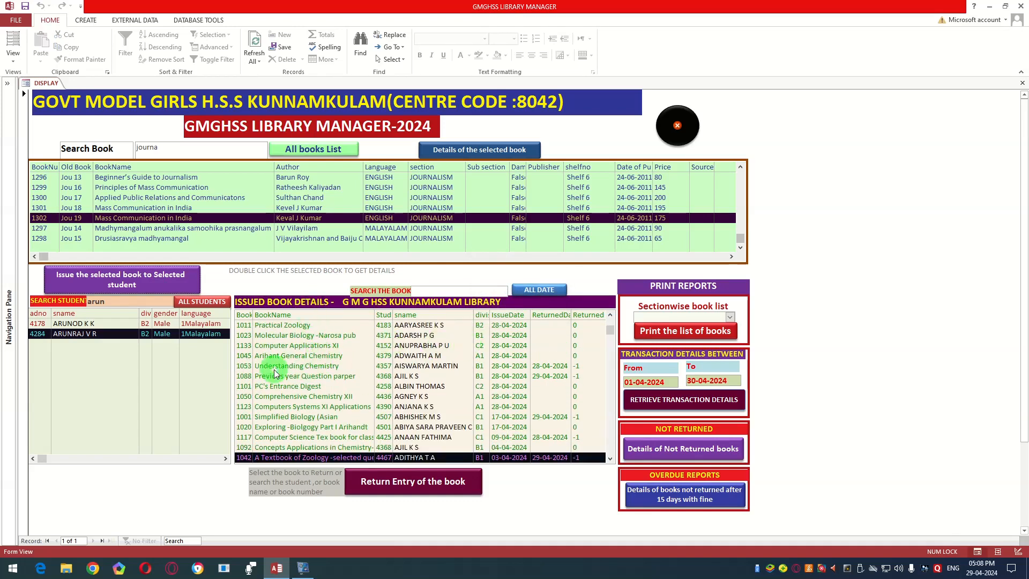
scroll(322, 370, up, 3)
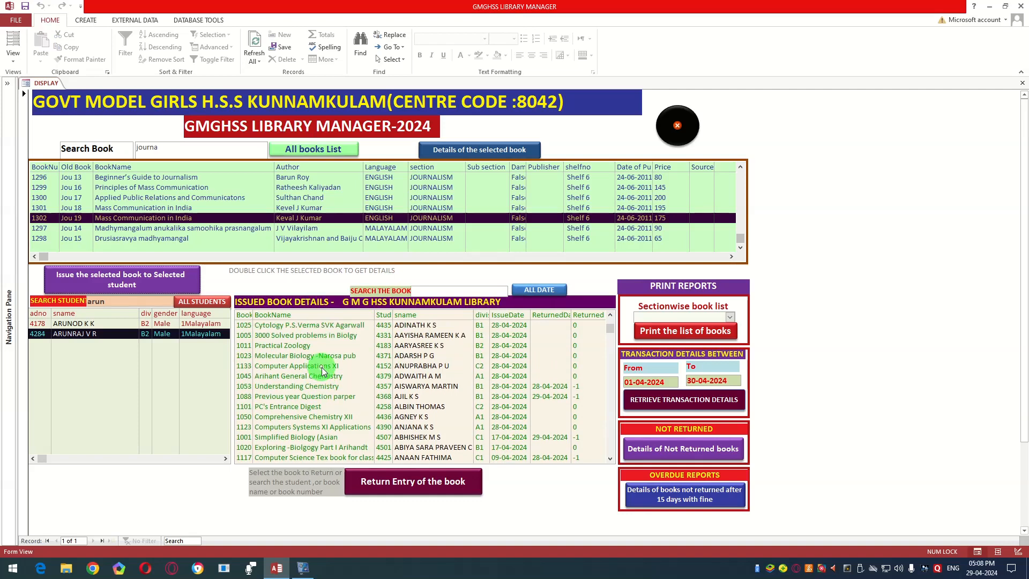
scroll(322, 369, up, 3)
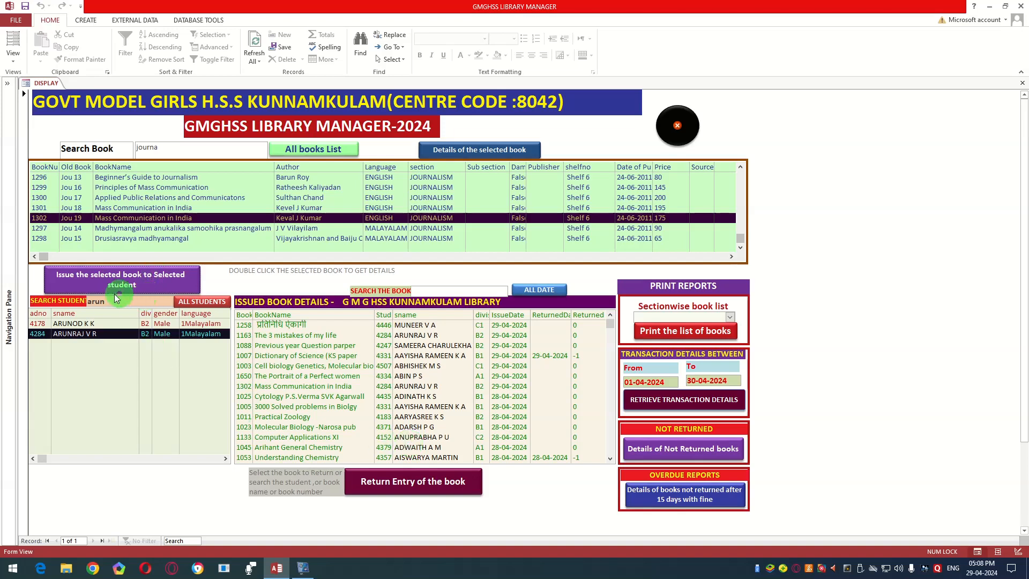
Step: Bring back the list of all students and look further down through it
click(193, 302)
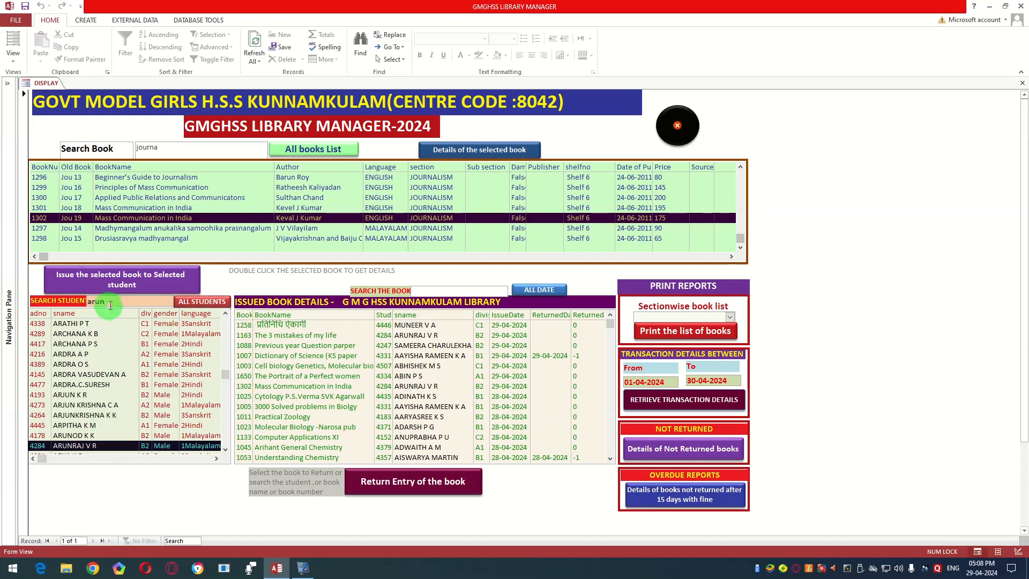
scroll(147, 364, down, 5)
scroll(147, 364, down, 2)
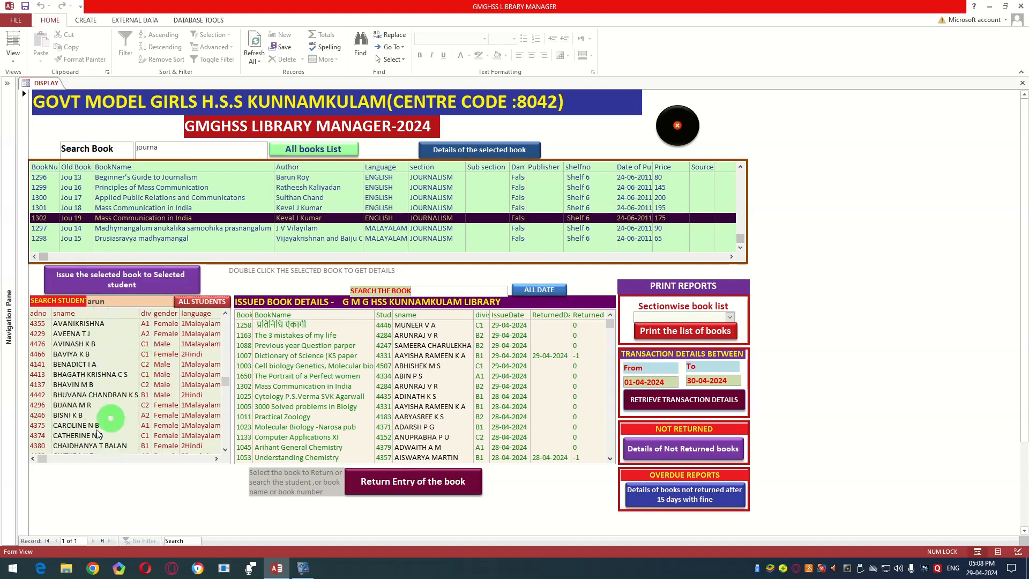
Step: Issue book 1288, "A Journalist at Large", to the male division C2 student listed as 1Malayalam, and check its entry in the issued book details
click(63, 366)
click(159, 218)
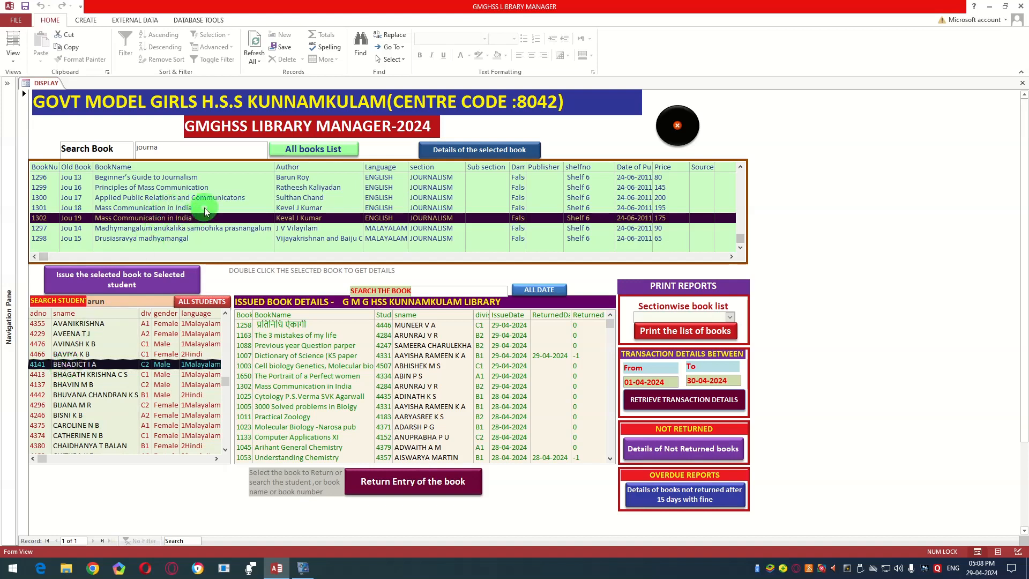
scroll(204, 208, up, 4)
click(143, 220)
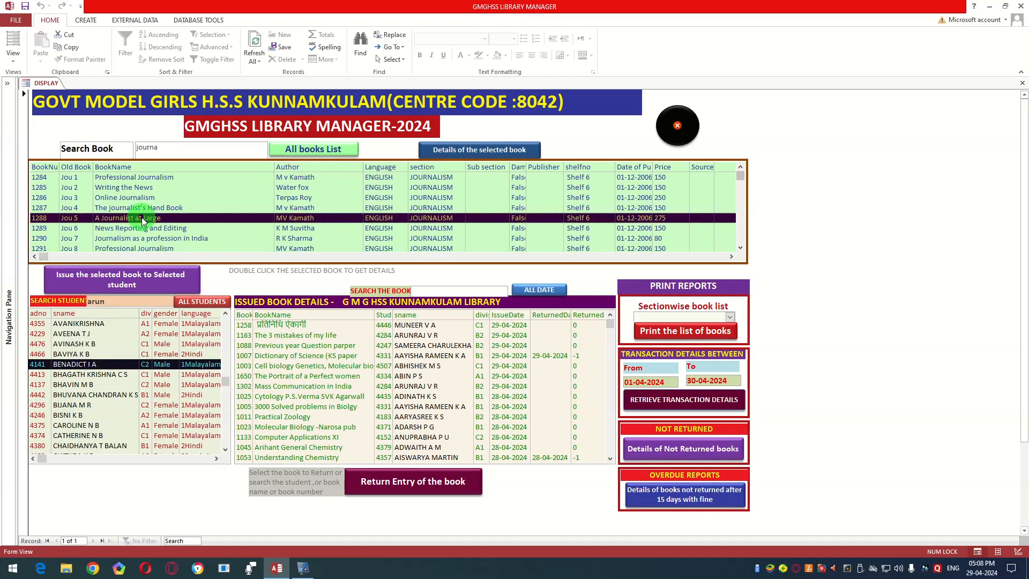
click(137, 286)
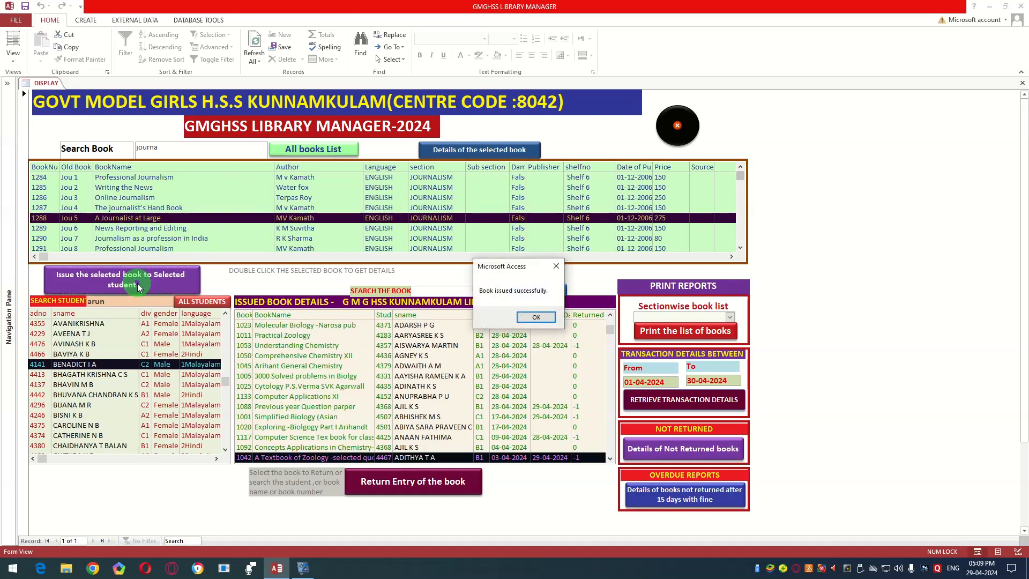
click(535, 319)
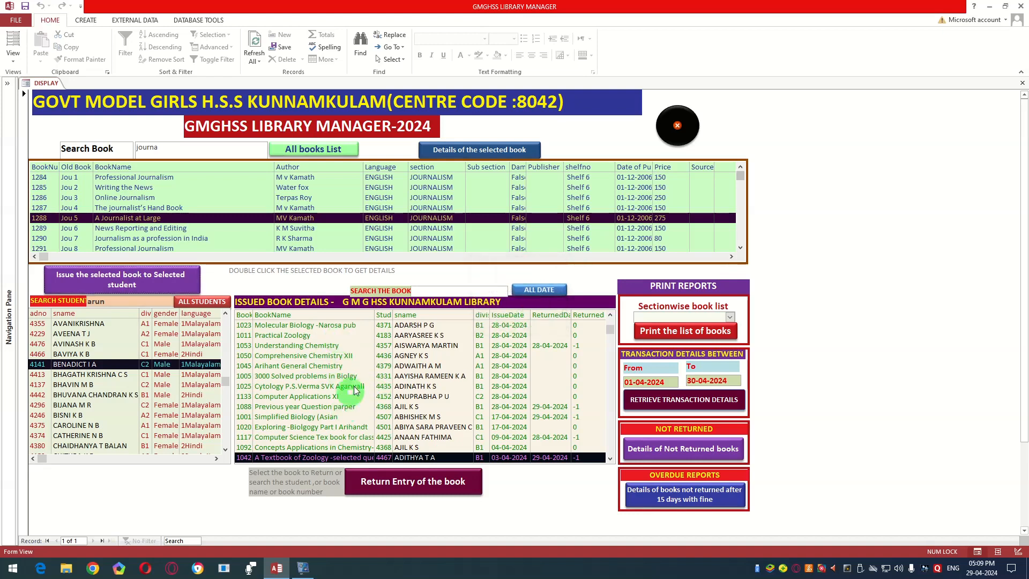
scroll(354, 389, up, 4)
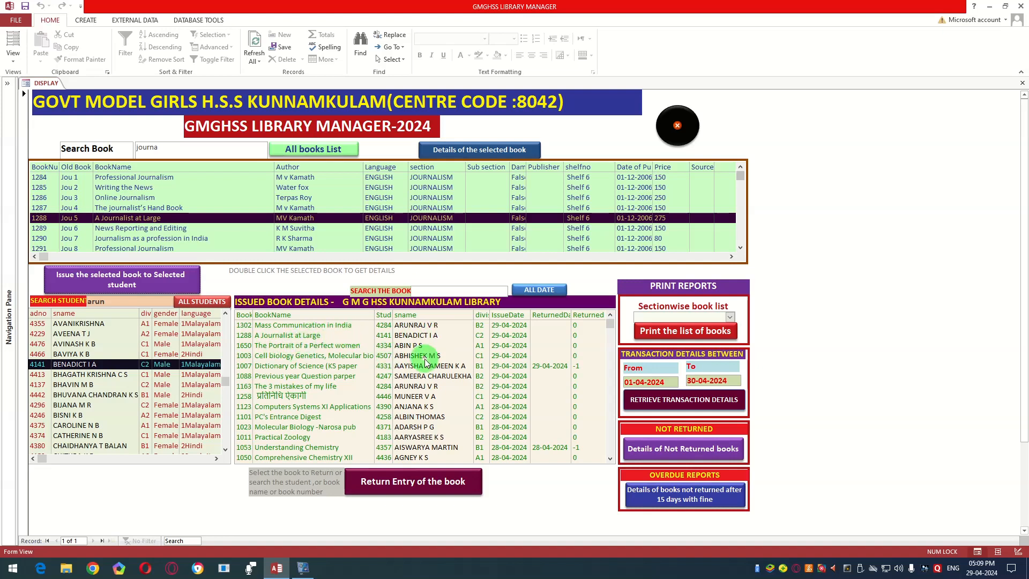
Step: Try to issue book 1288, "A Journalist at Large", to a second student, a male in division C1 further down the list
scroll(111, 406, down, 2)
scroll(111, 407, down, 2)
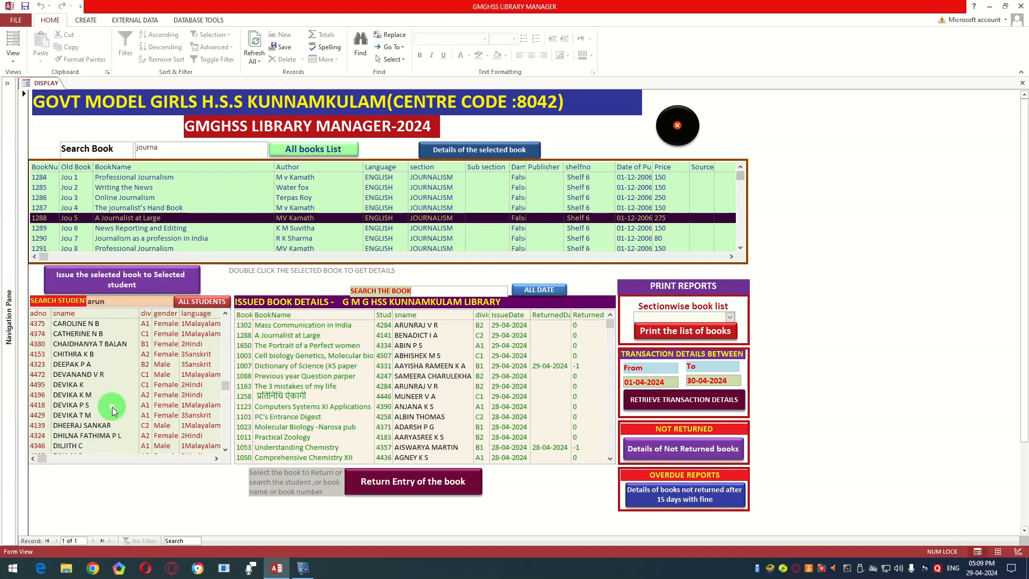
click(82, 378)
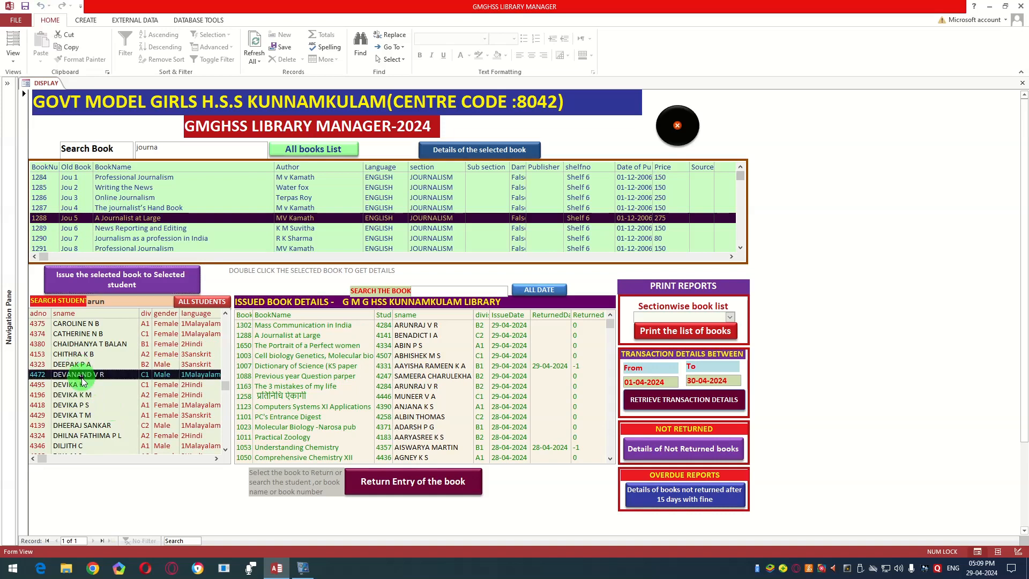
click(138, 289)
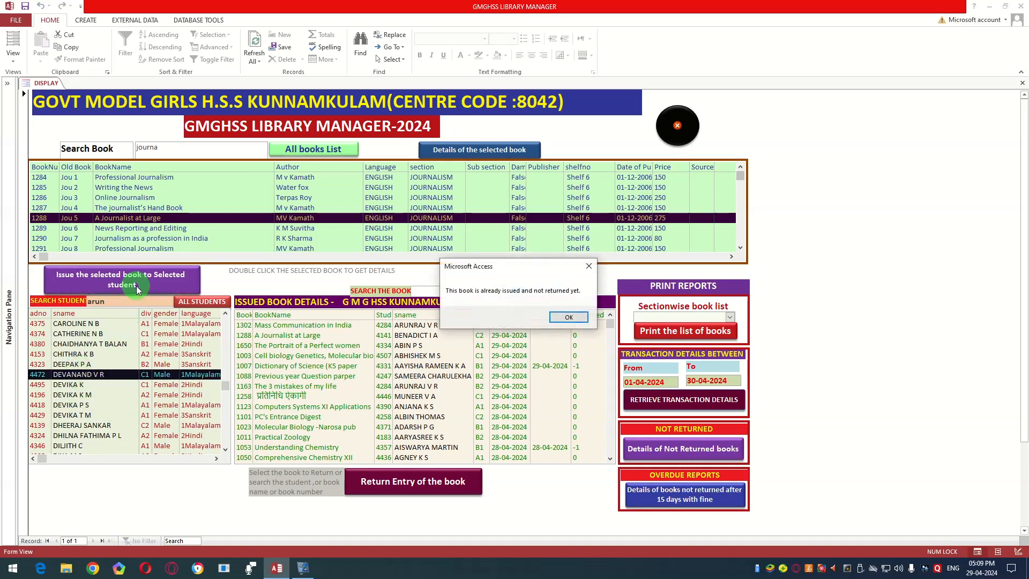
click(567, 317)
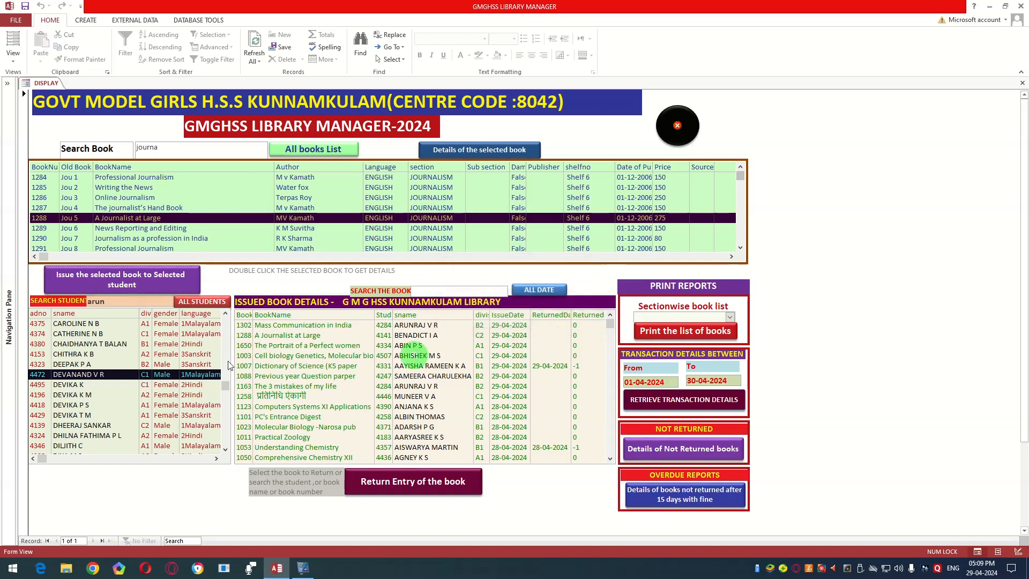
Step: Issue book 1296, "Beginner's Guide to Journalism", to a female division A1 student listed as 2Hindi, further down the student list
scroll(93, 365, down, 1)
click(94, 365)
scroll(93, 364, down, 2)
scroll(93, 365, down, 2)
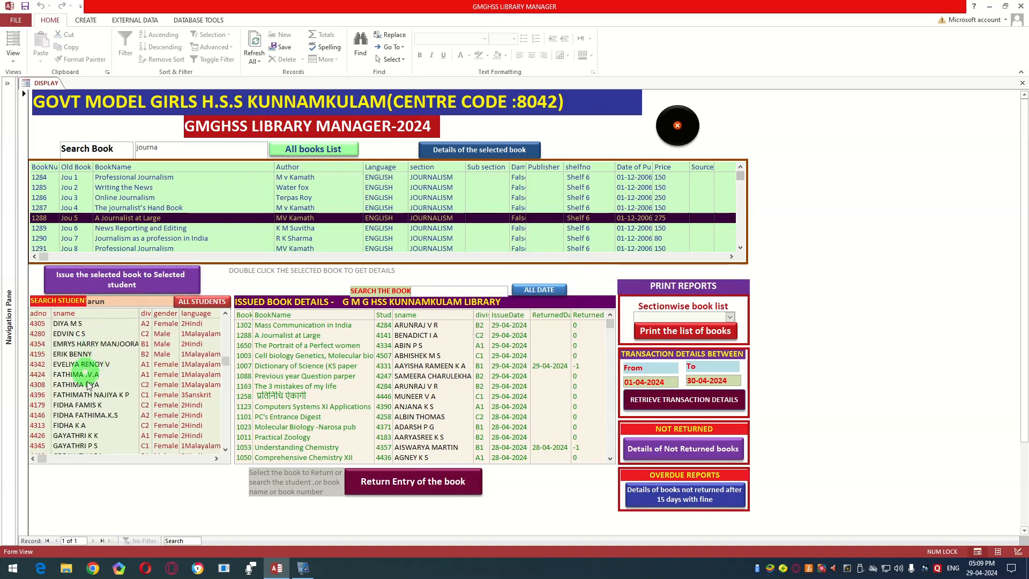
click(81, 384)
scroll(126, 353, down, 2)
click(130, 384)
scroll(137, 205, down, 2)
scroll(137, 205, down, 2)
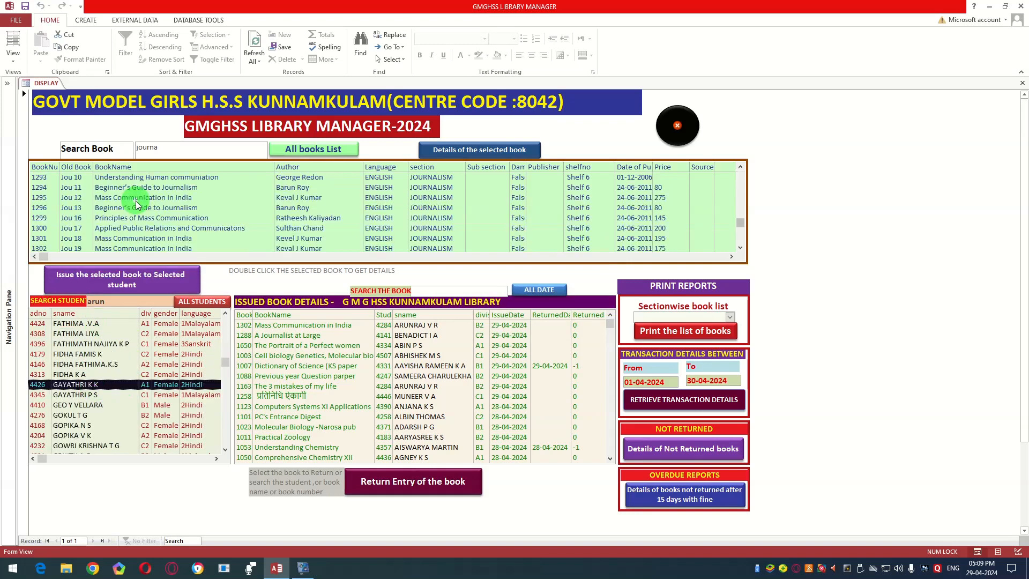
click(135, 208)
click(129, 282)
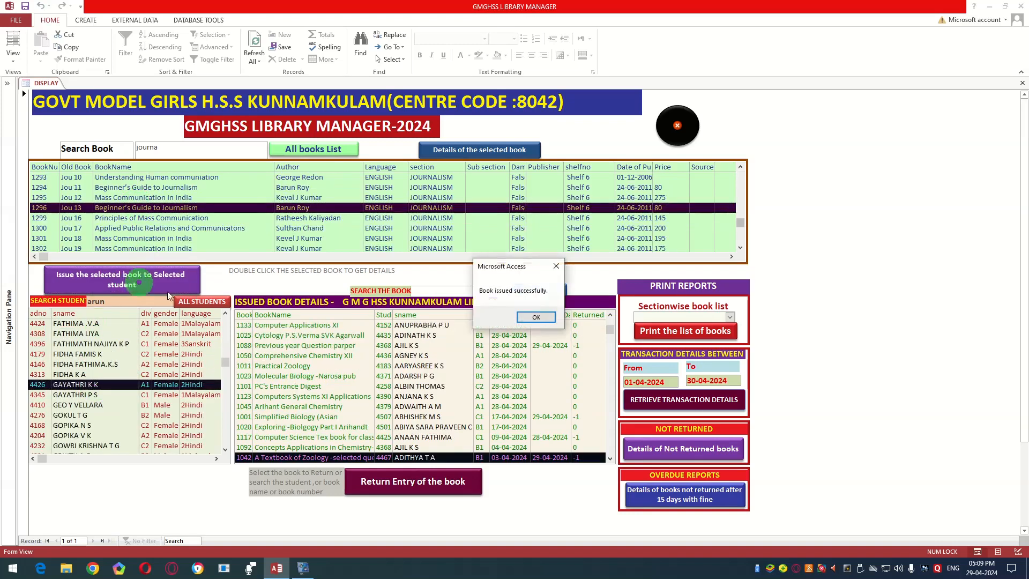
click(529, 319)
Step: Try to issue book 1302, "Mass Communication in India", to a male division A1 student further down the list
scroll(112, 343, down, 2)
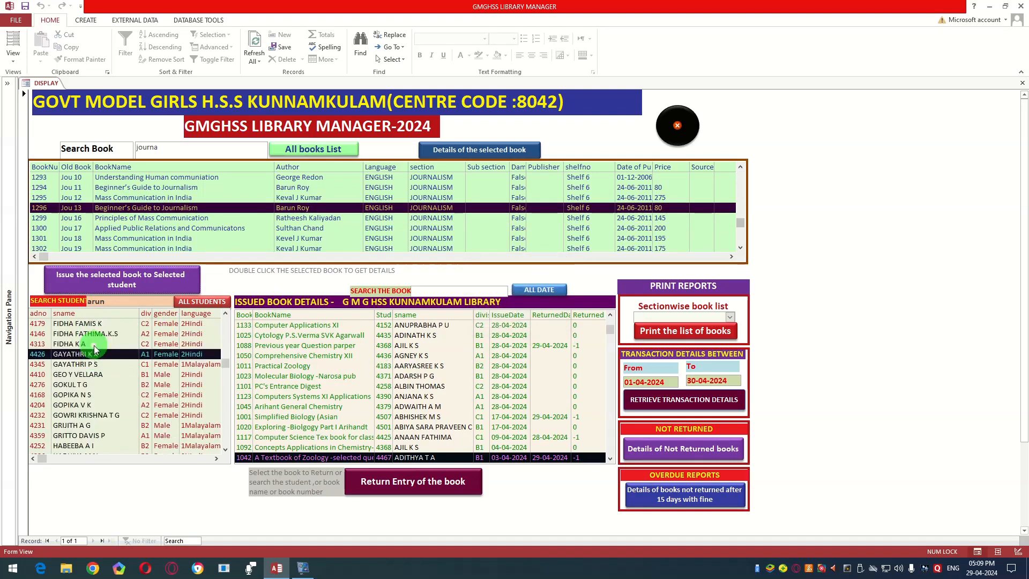
click(94, 415)
scroll(115, 239, down, 1)
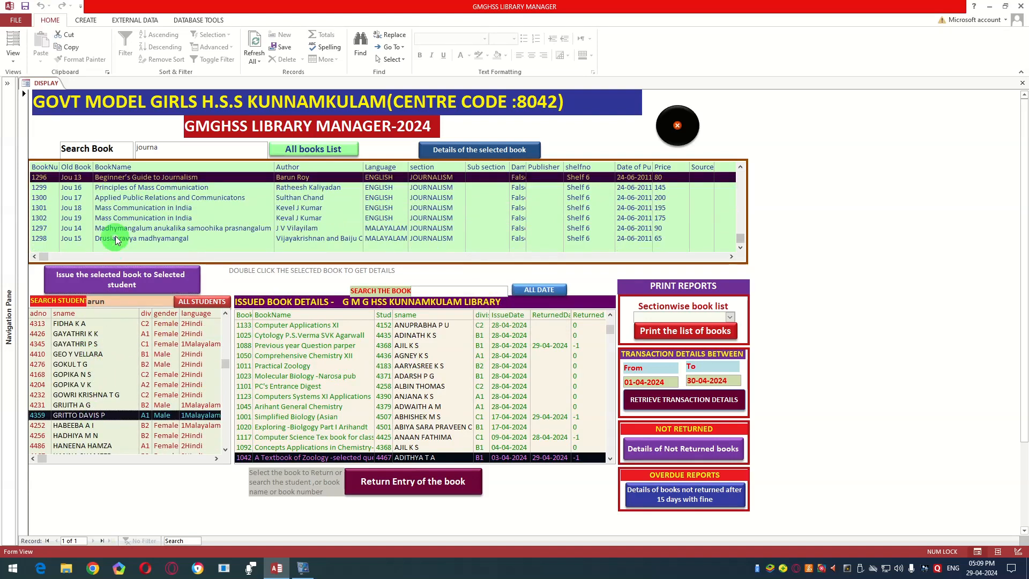
click(115, 217)
click(143, 276)
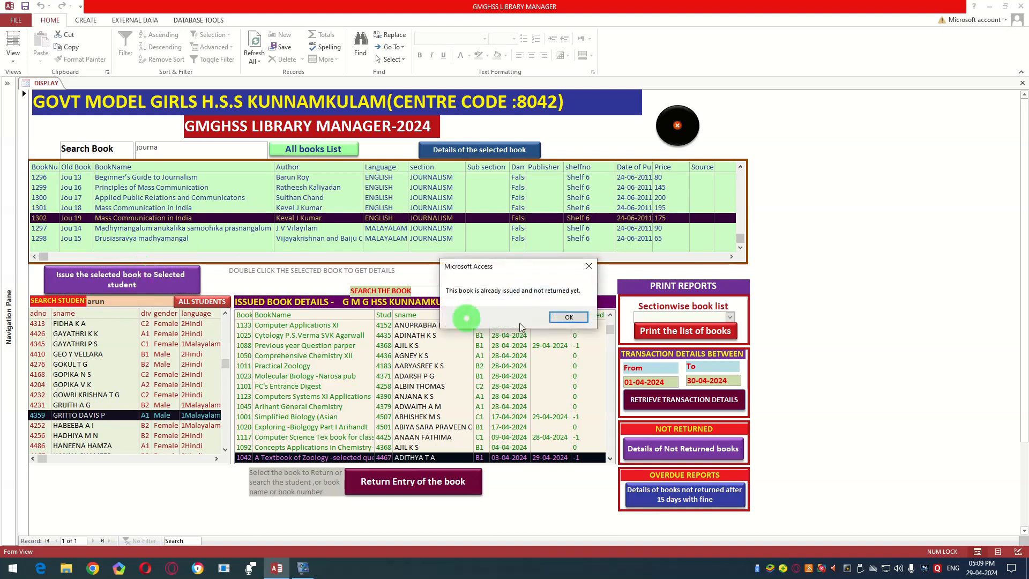
click(572, 316)
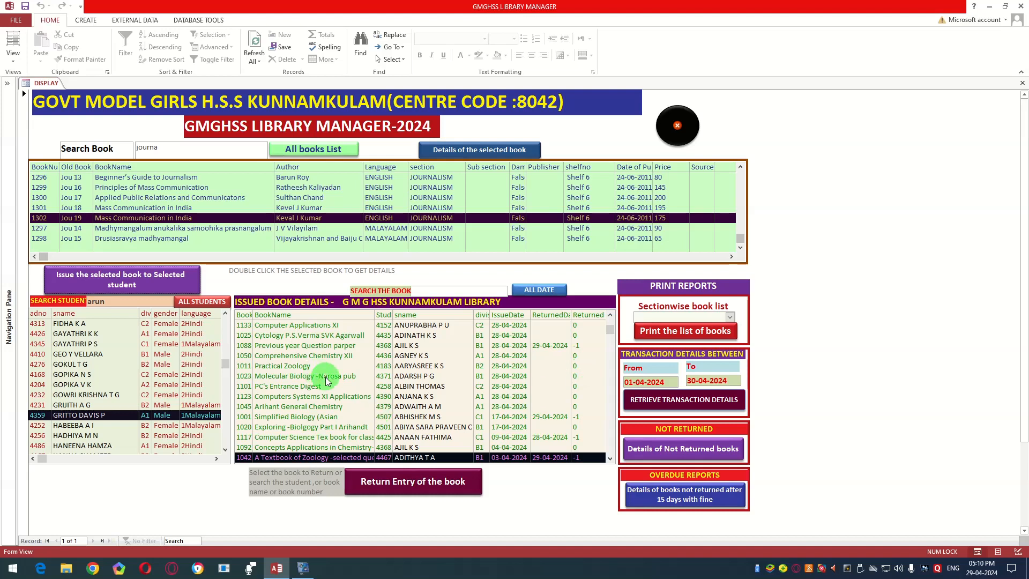
Step: Look through the issued book details and search them by the borrowing student's first name
scroll(373, 352, down, 2)
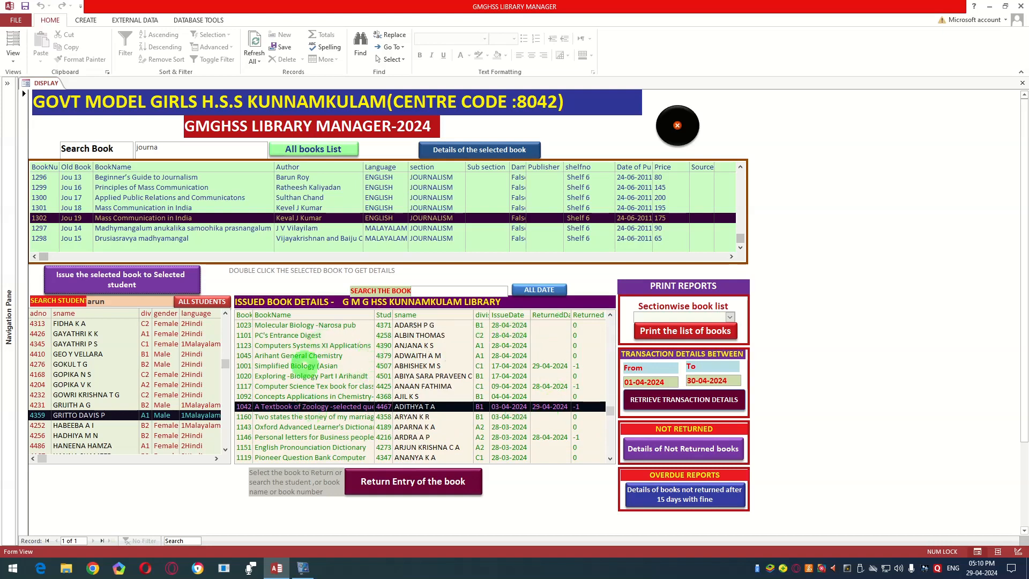
scroll(397, 350, down, 3)
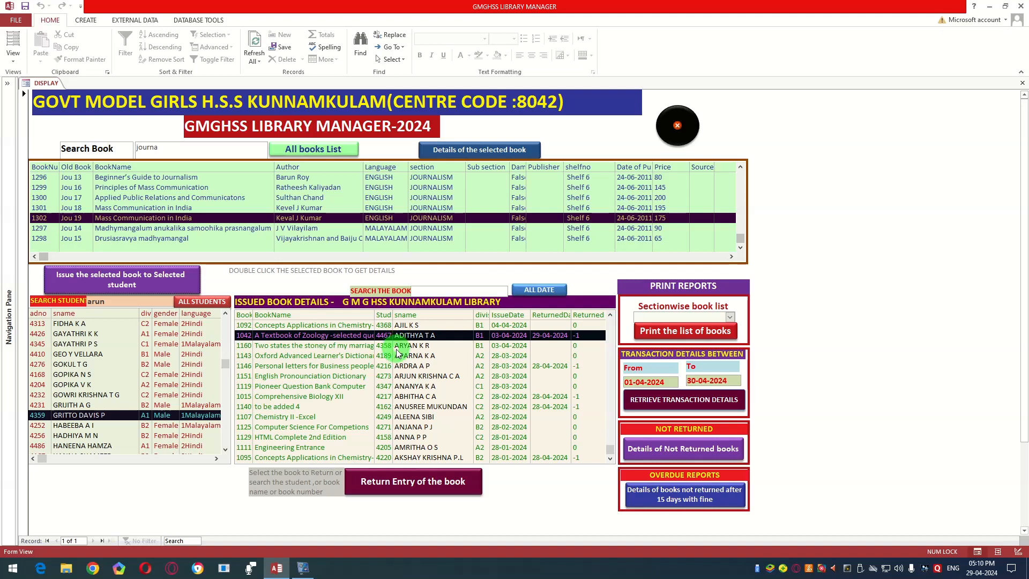
scroll(398, 351, up, 10)
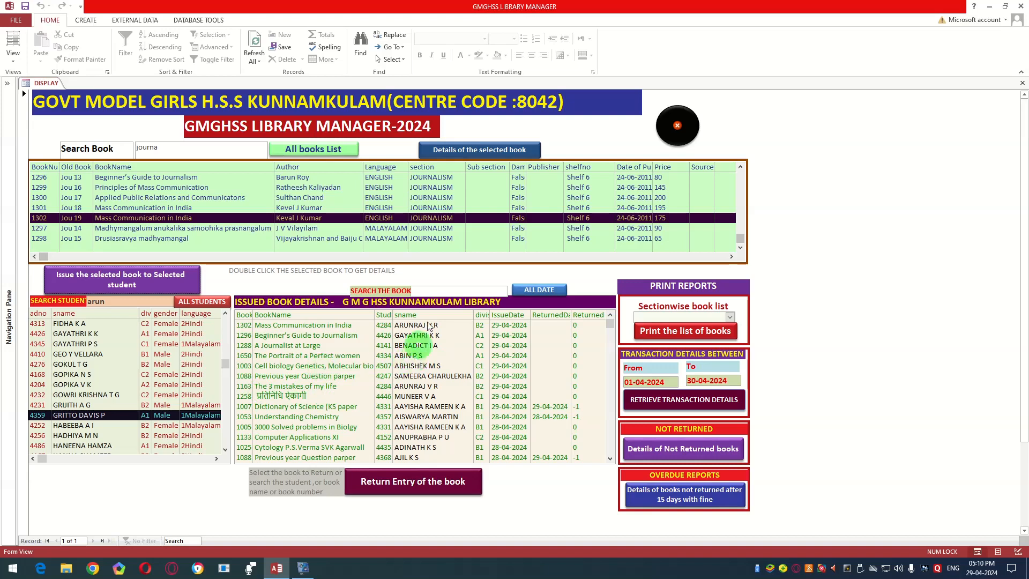
click(444, 289)
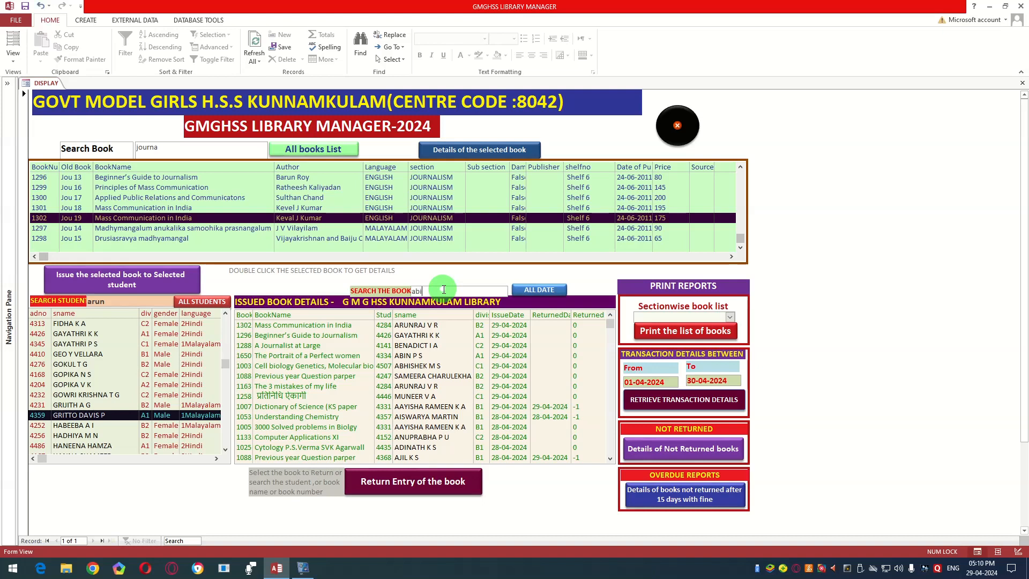
key(Return)
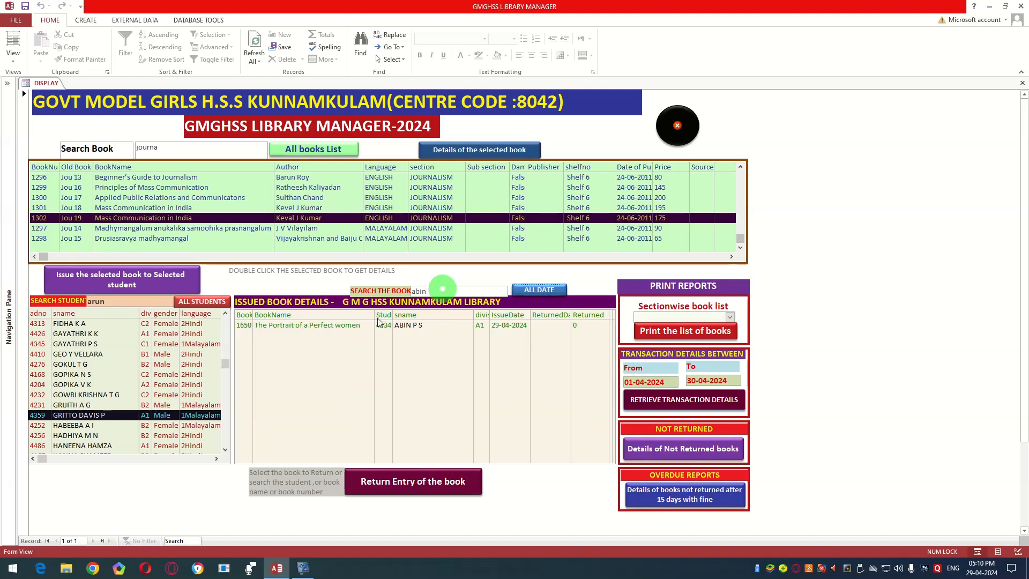
Step: Record the return of book 1650, "The Portrait of a Perfect women", from the search result
click(320, 329)
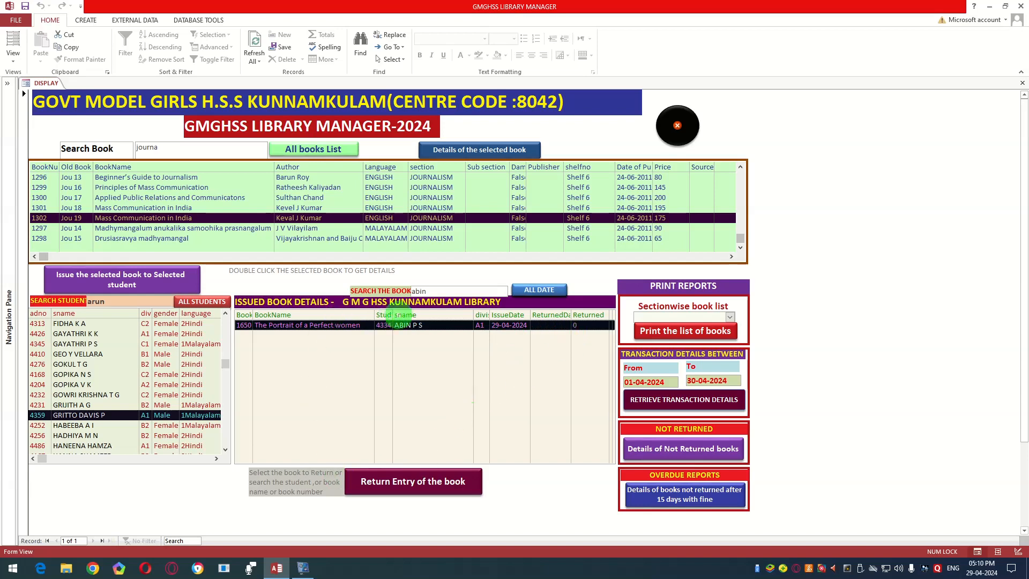
click(405, 482)
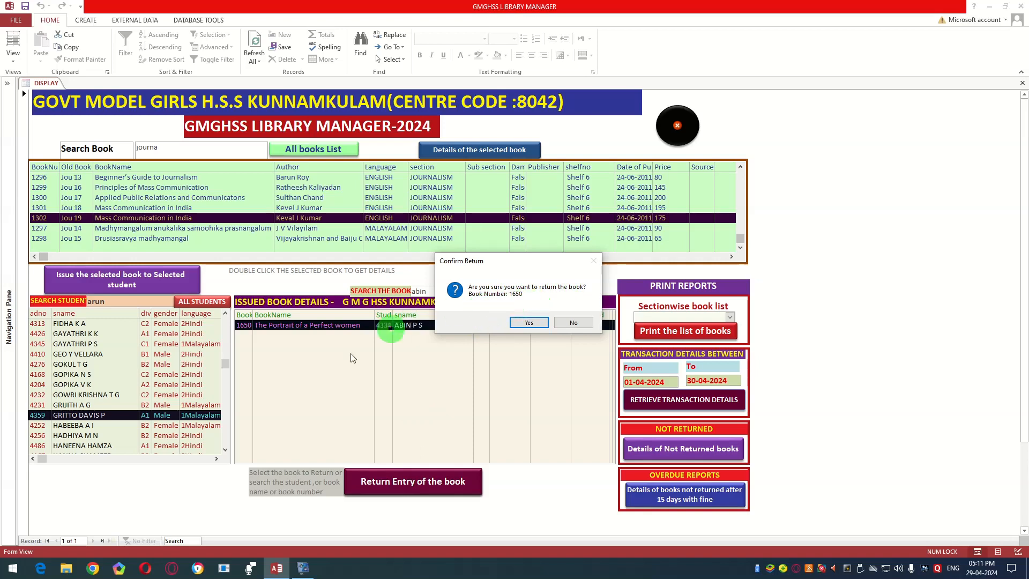
click(527, 322)
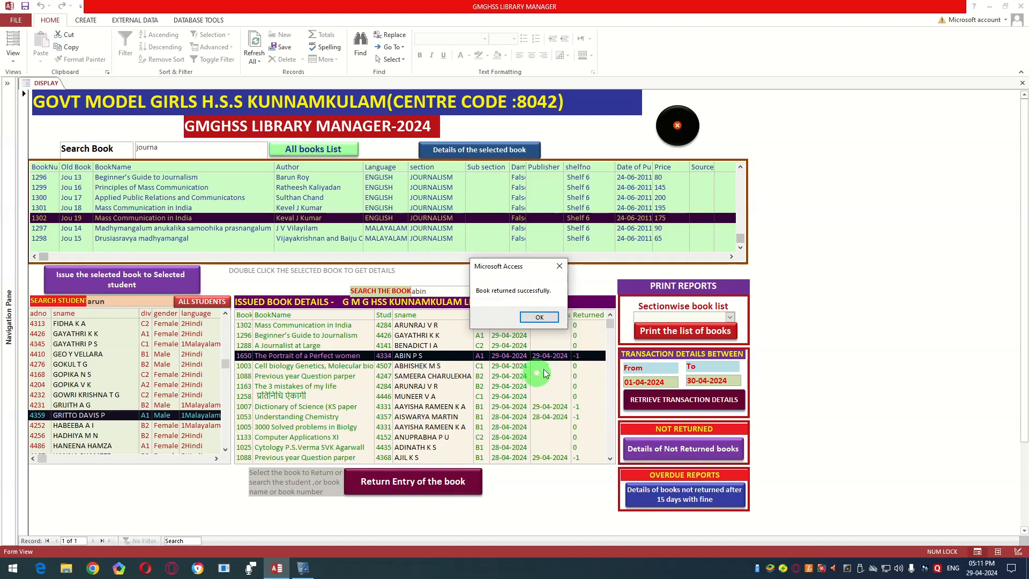
click(539, 317)
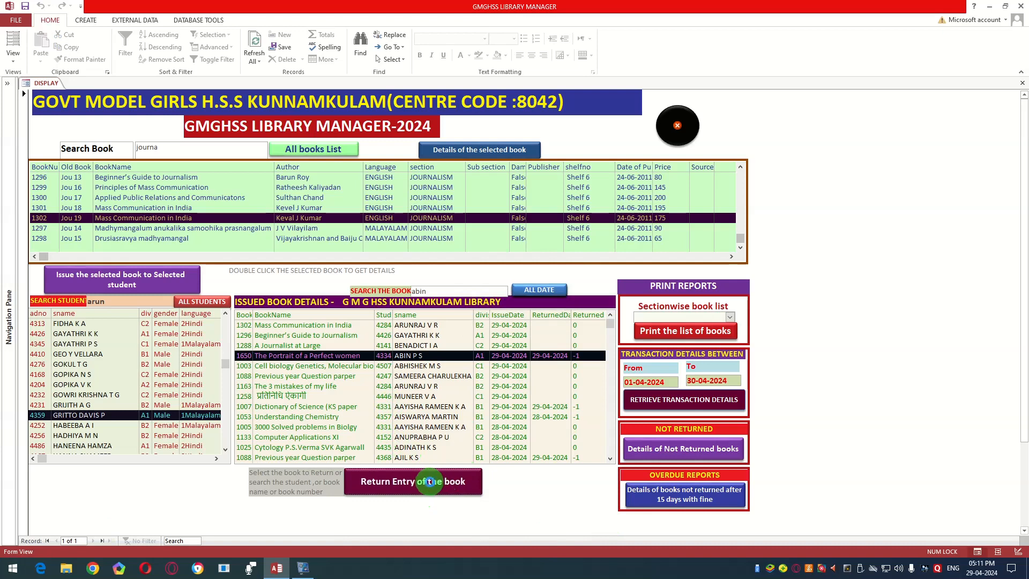
Step: Try to record a second return for book 1650 and for book 1007, "Dictionary of Science"
click(430, 484)
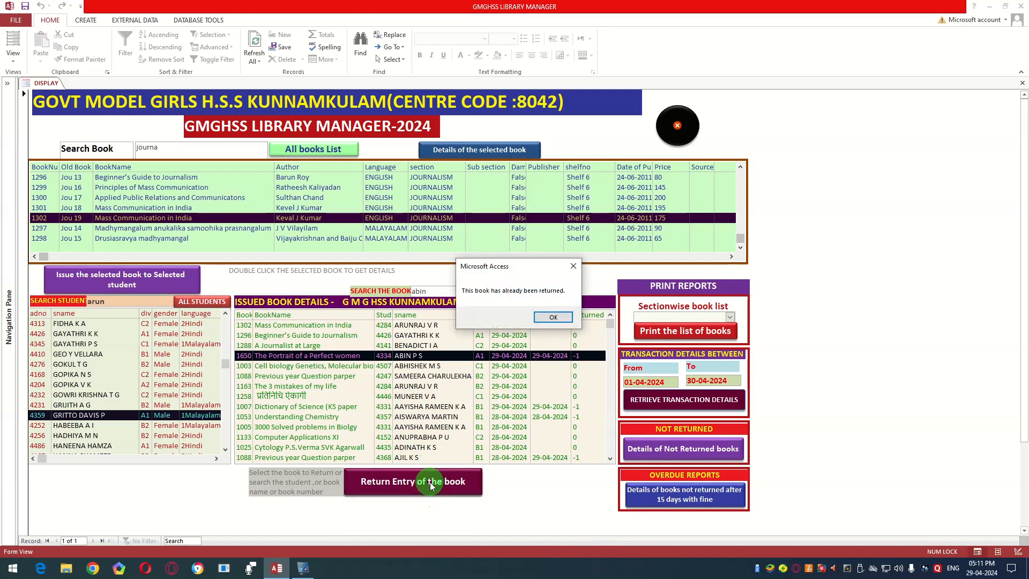
click(544, 315)
scroll(489, 340, down, 2)
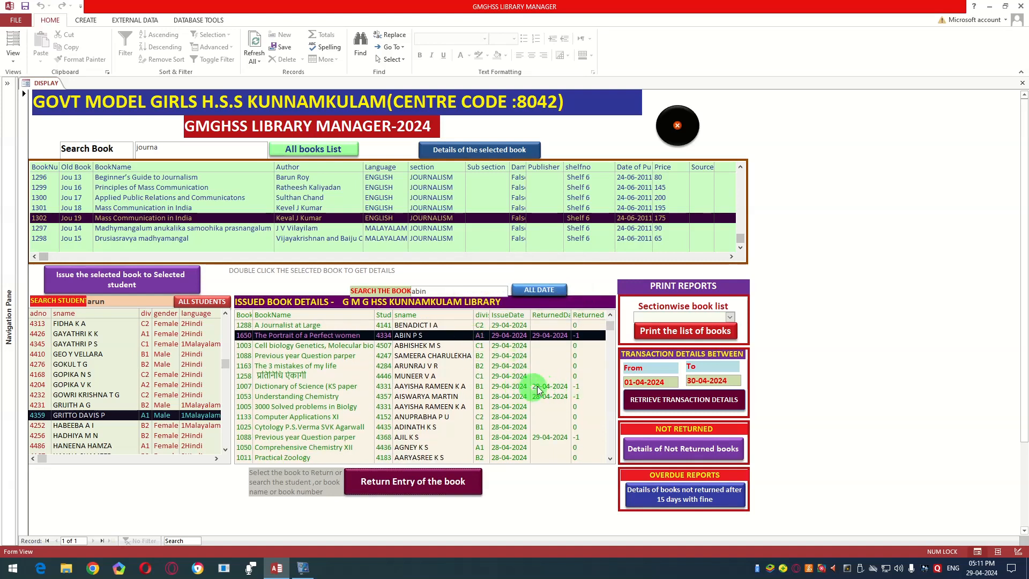
click(462, 386)
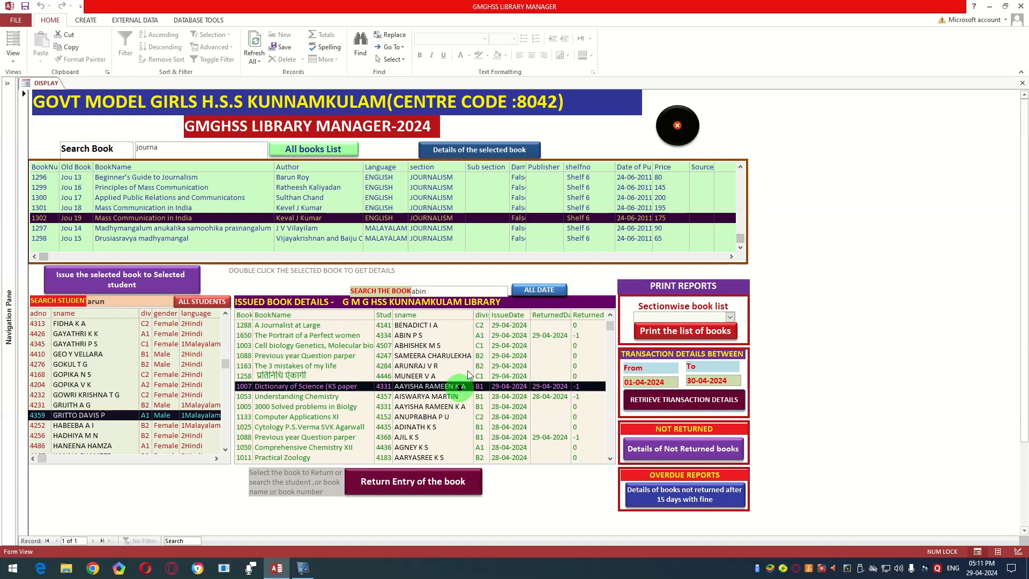
click(412, 483)
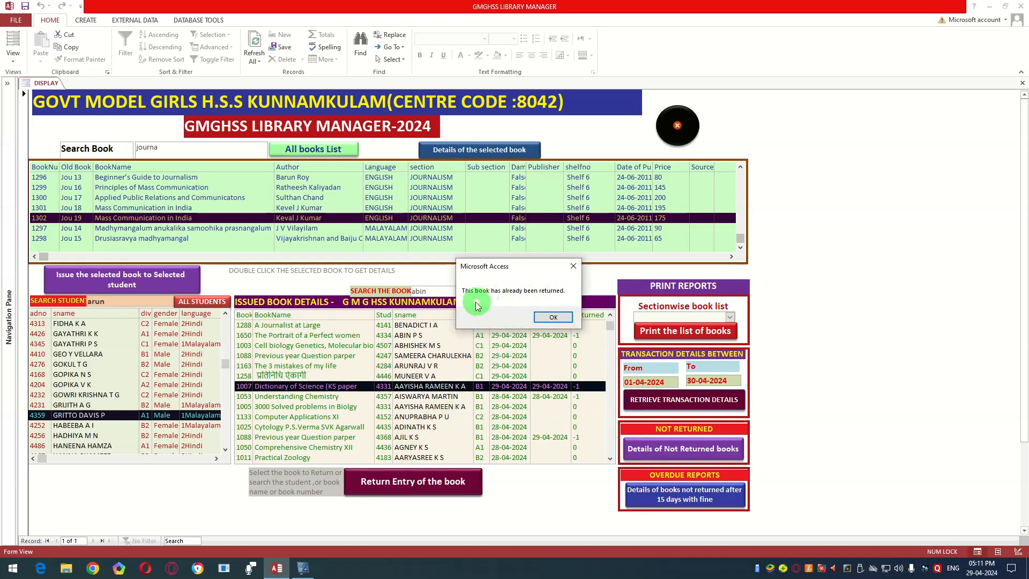
click(562, 318)
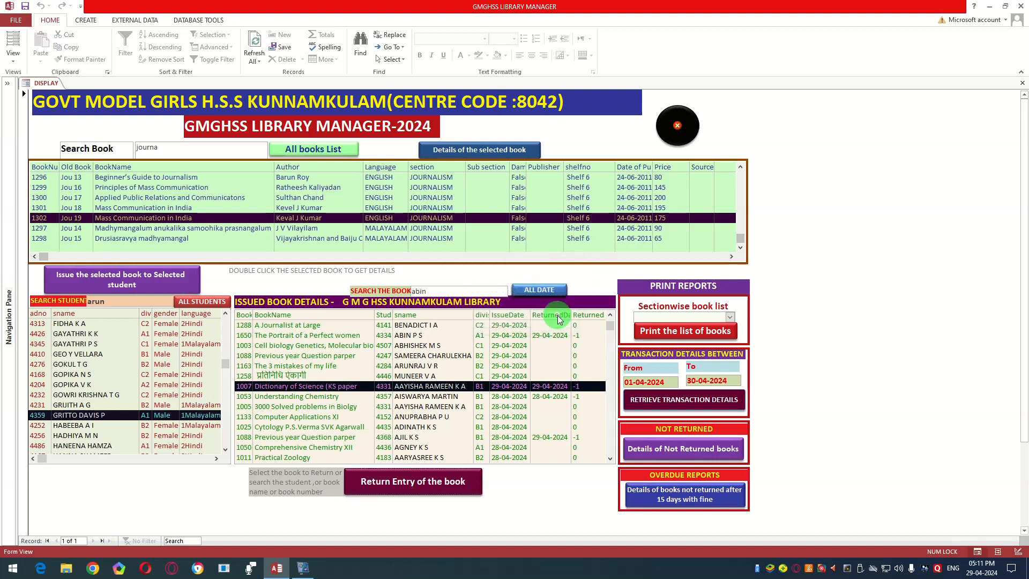
Step: Record the return of book 1101, "PC's Entrance Digest", in the issued book details
scroll(409, 409, down, 2)
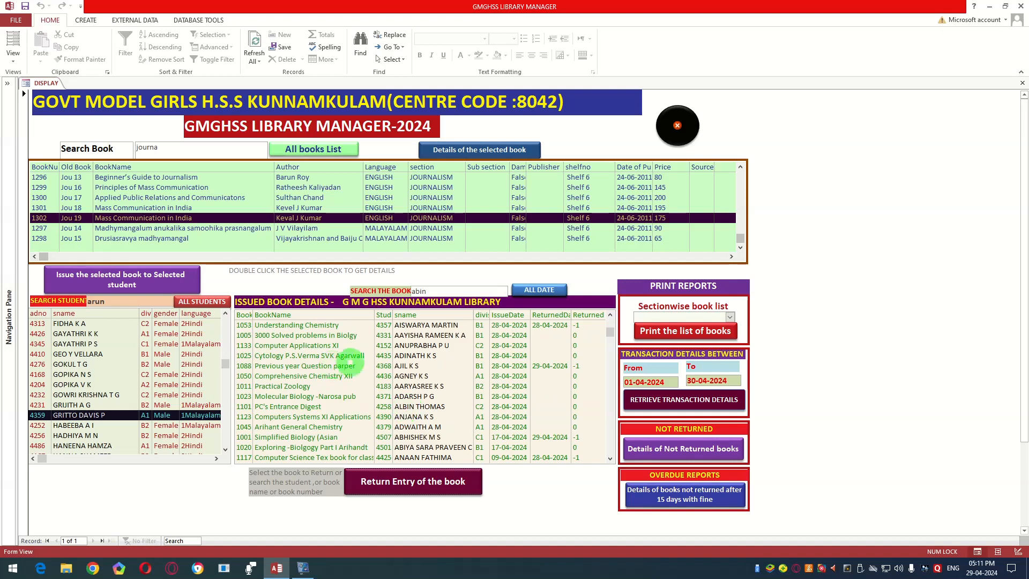
click(305, 406)
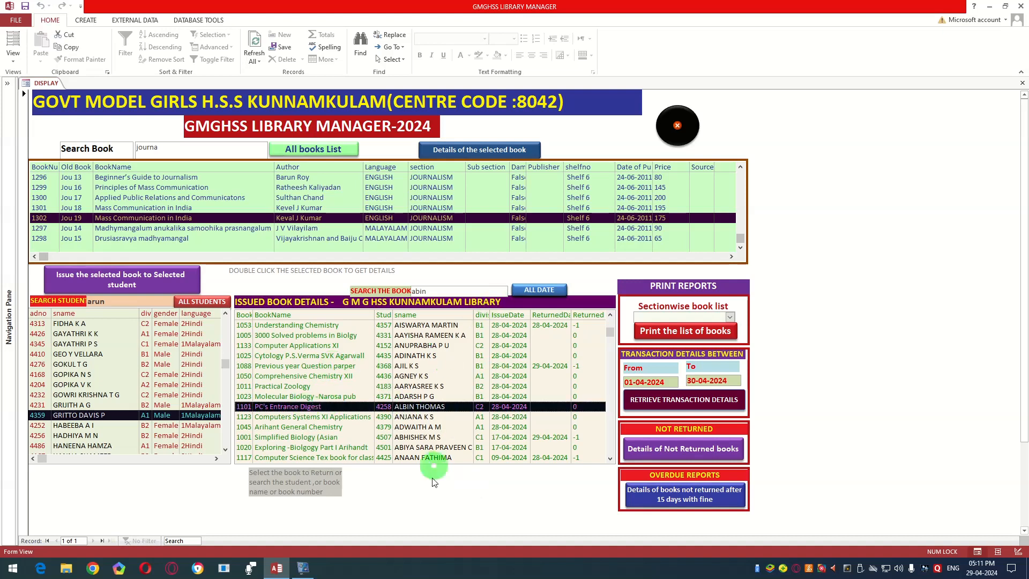
click(420, 481)
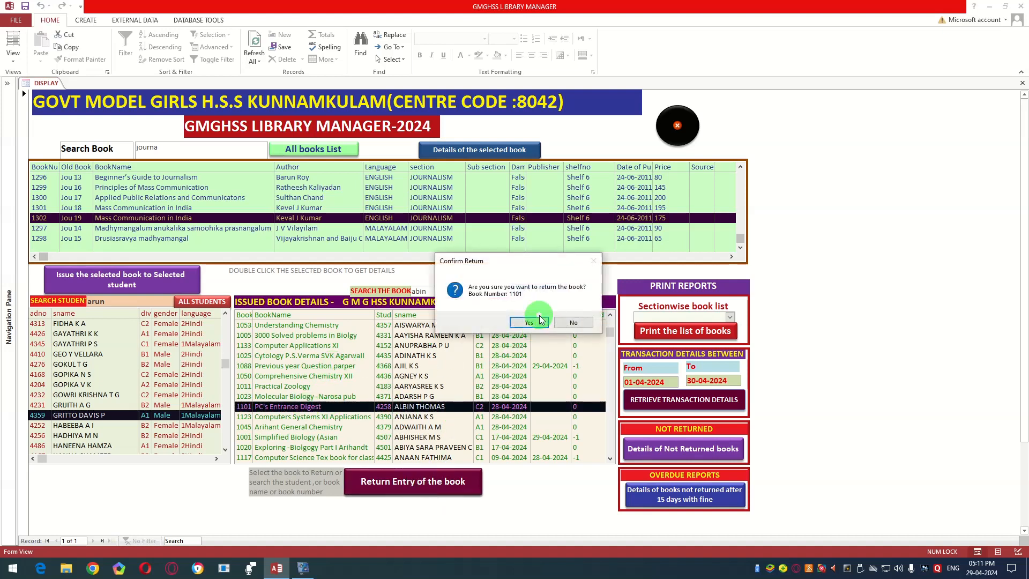
click(529, 323)
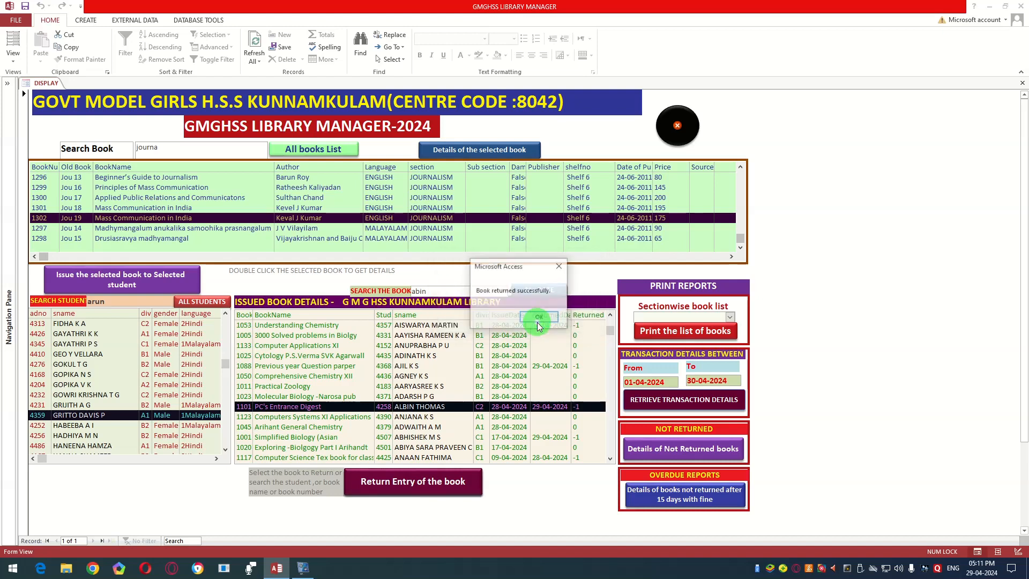
click(532, 316)
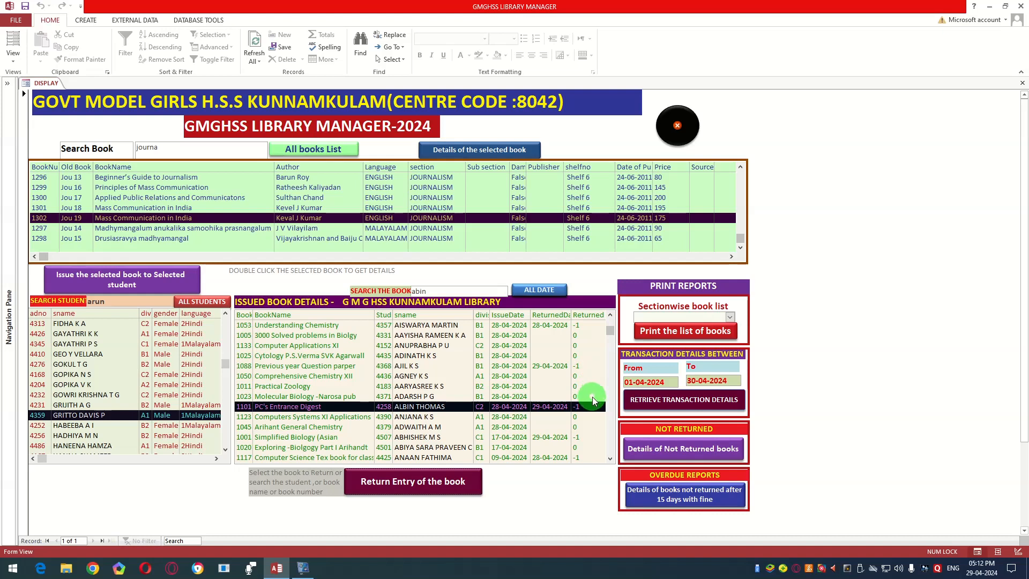
Step: Generate the section-wise book list for the SOCIOLOGY section as a print preview
click(727, 327)
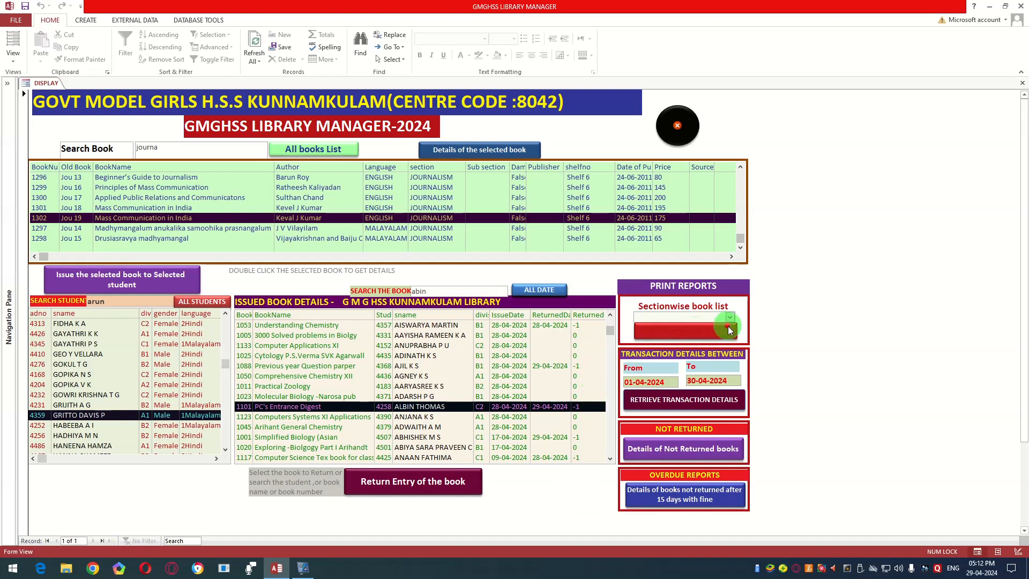
click(666, 337)
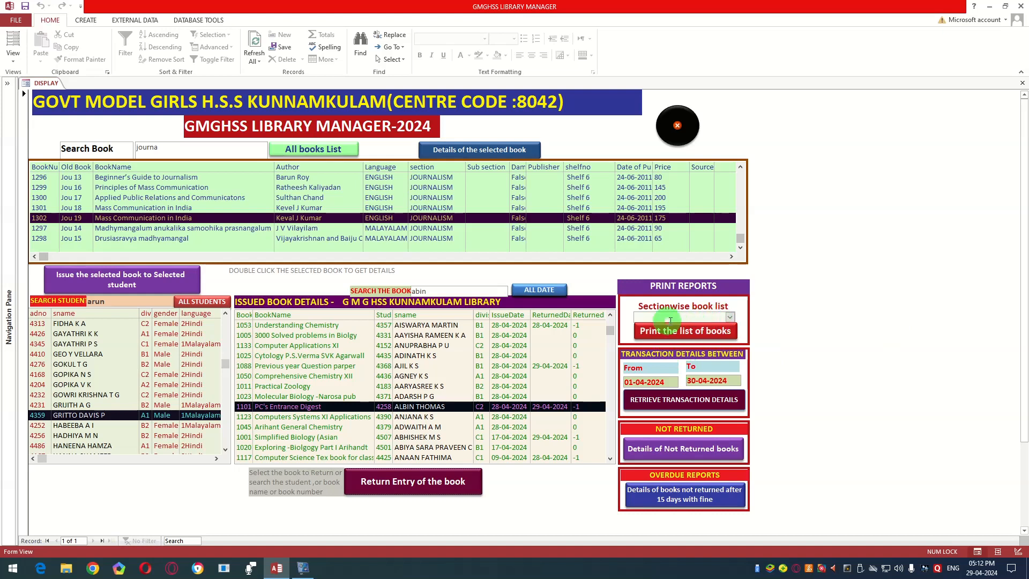
click(729, 317)
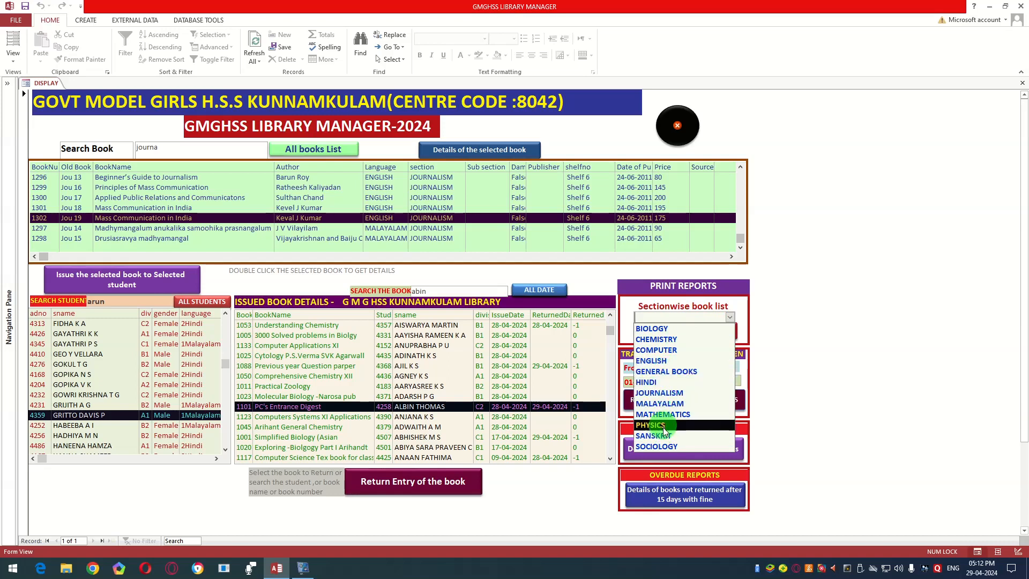
click(661, 443)
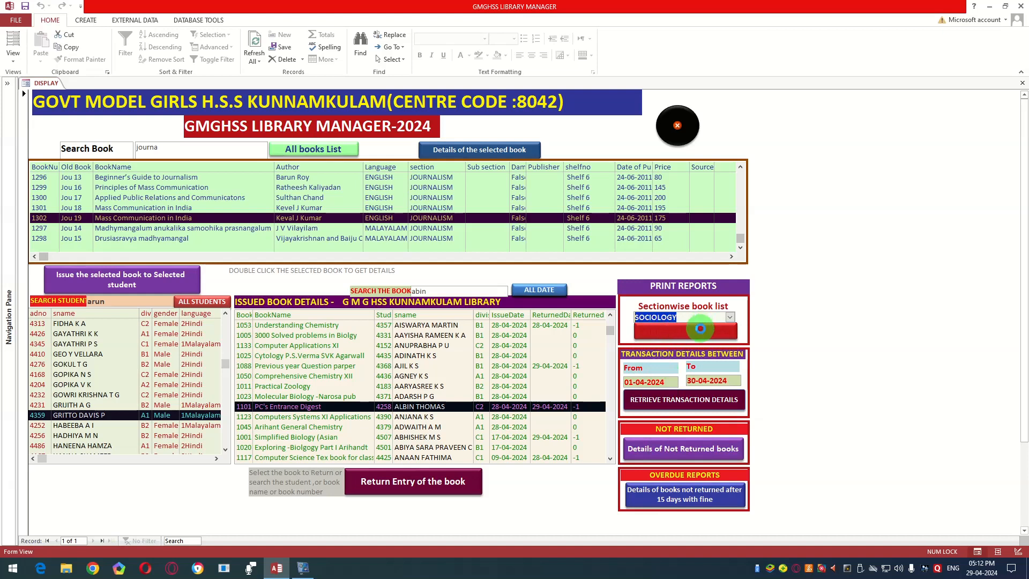
click(700, 328)
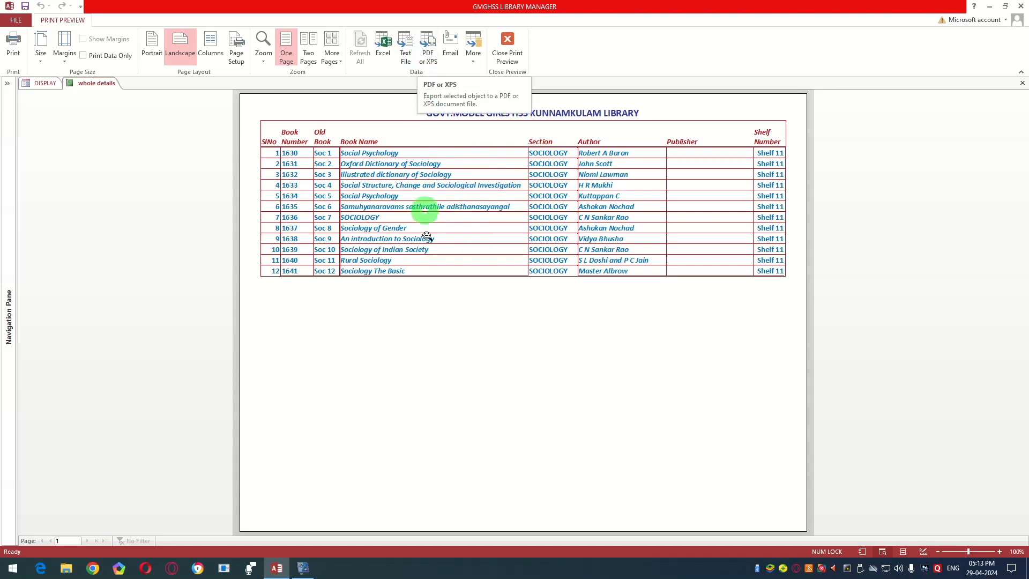
Step: Check the PDF export options for the sociology book list without publishing, and close the preview
click(426, 45)
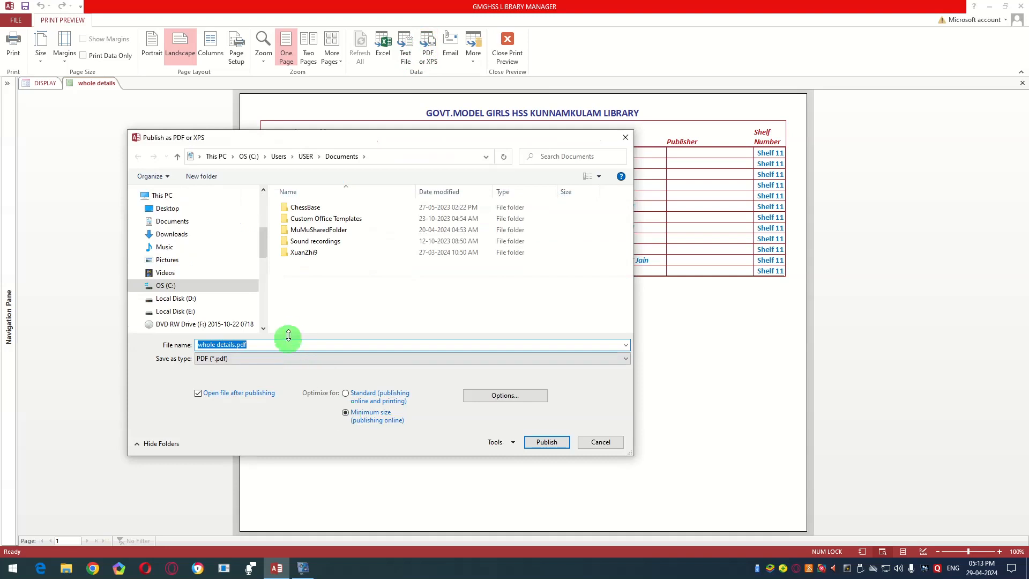
click(598, 442)
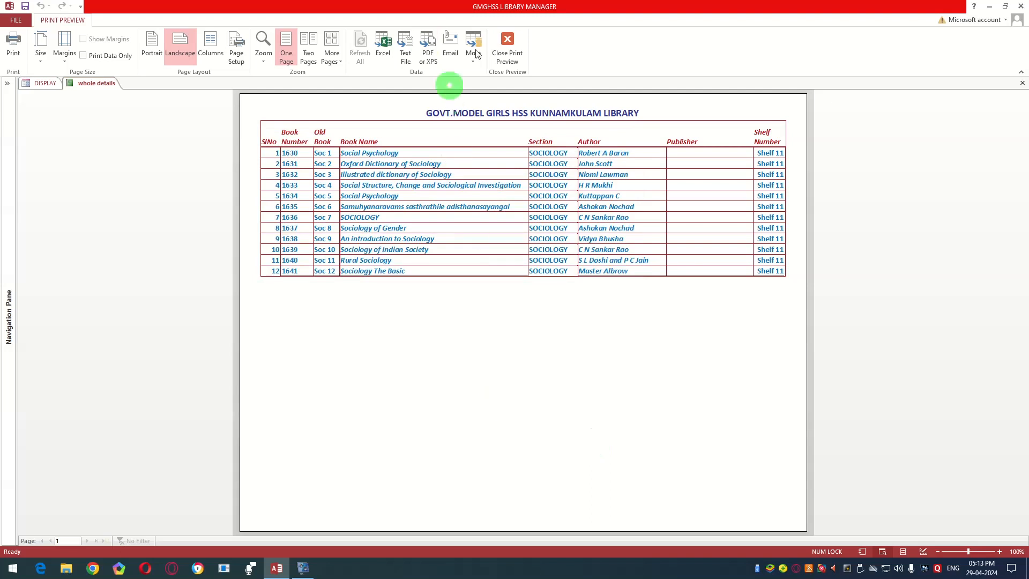
click(510, 40)
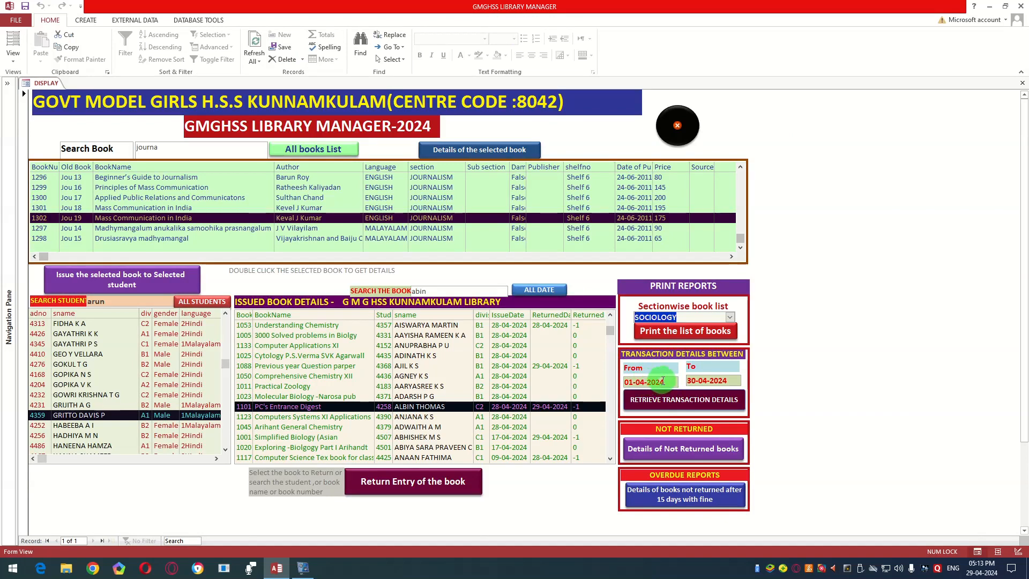
Step: Re-enter 01-04-2024 as the start date, retrieve the transaction details up to 30-04-2024, and close the report
click(663, 380)
key(BackSpace)
key(BackSpace)
key(BackSpace)
key(BackSpace)
key(BackSpace)
key(BackSpace)
key(BackSpace)
key(BackSpace)
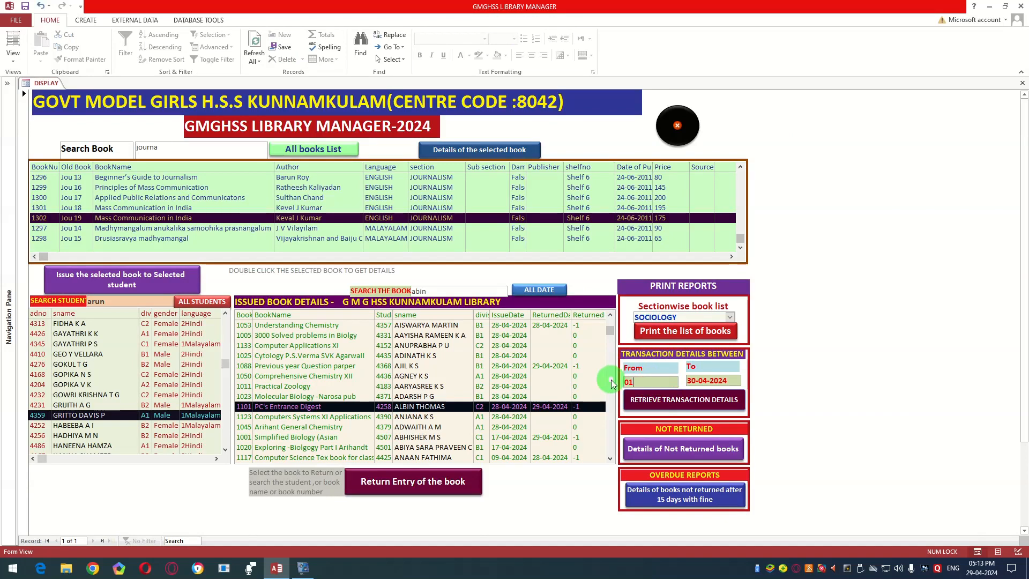
text(-04-2024)
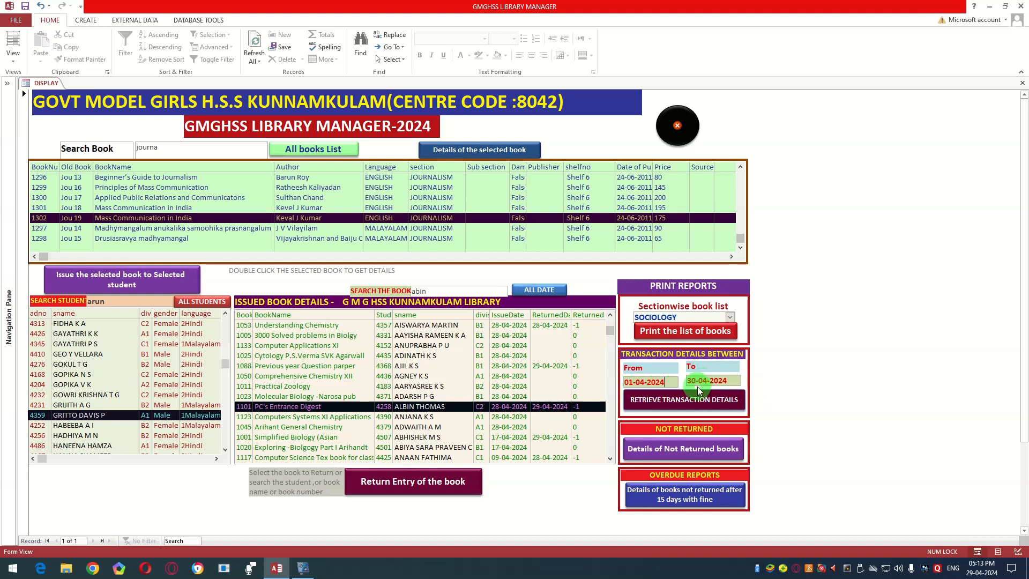
click(684, 398)
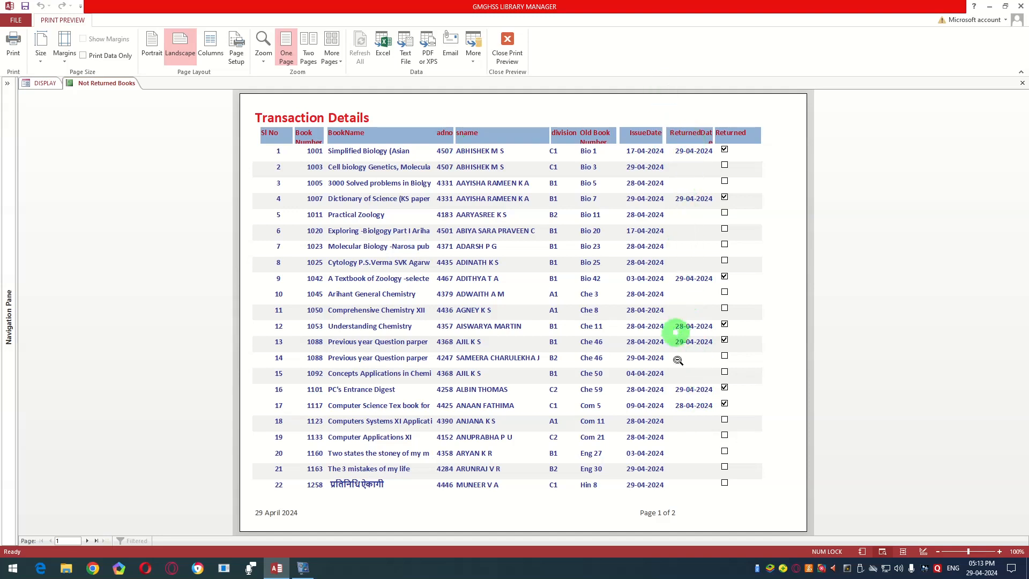
click(510, 51)
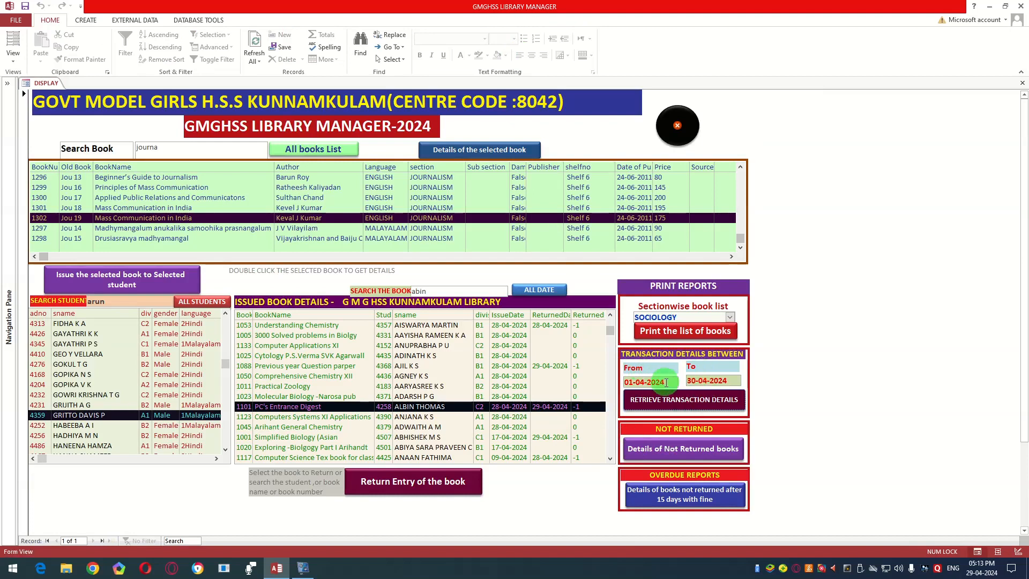
Step: Set the transaction period to 01-02-2024 through 28-02-2024, retrieve the transaction details, and close the report
click(643, 382)
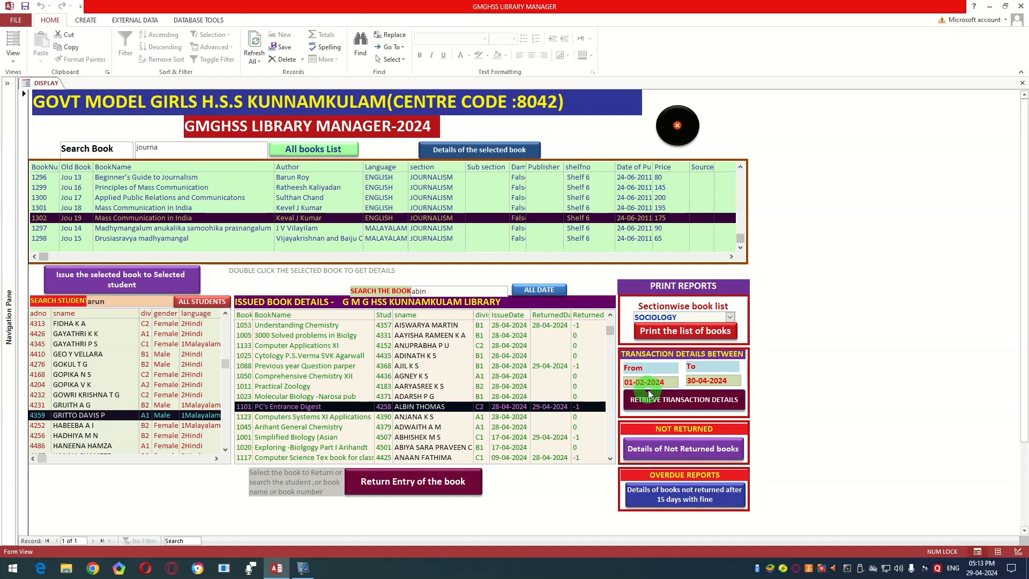
drag(695, 381, 688, 386)
text(28)
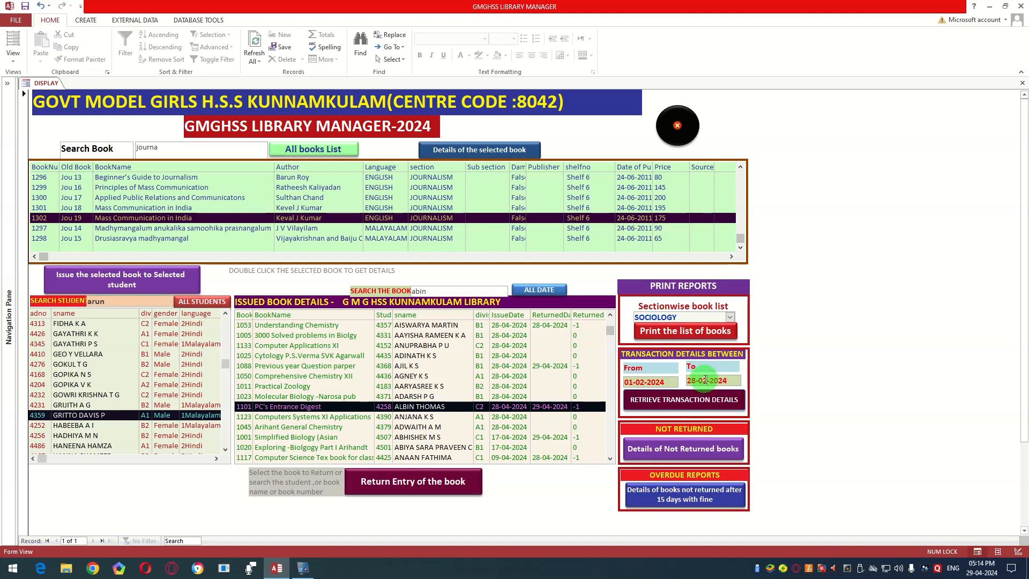
click(690, 397)
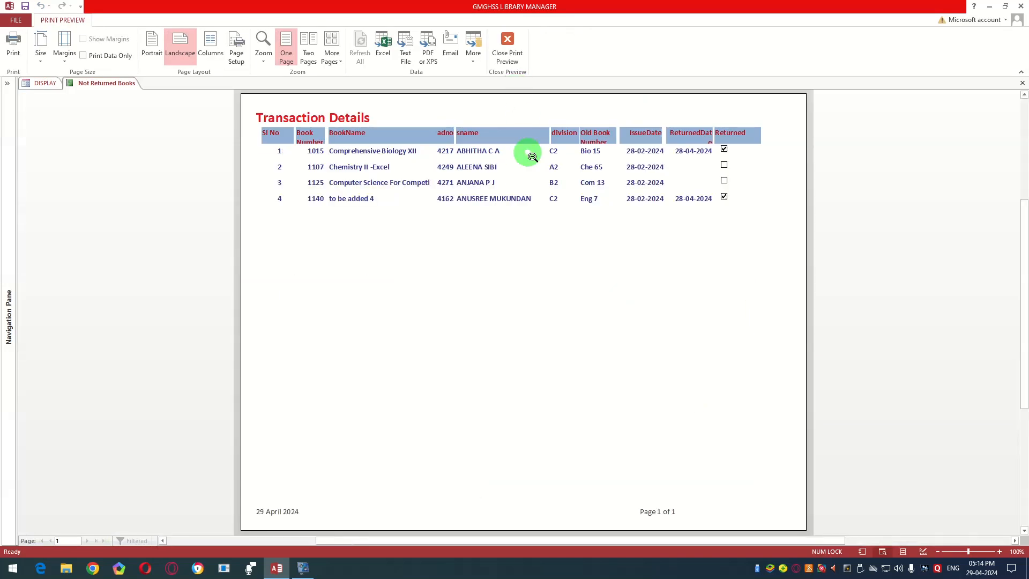
click(508, 48)
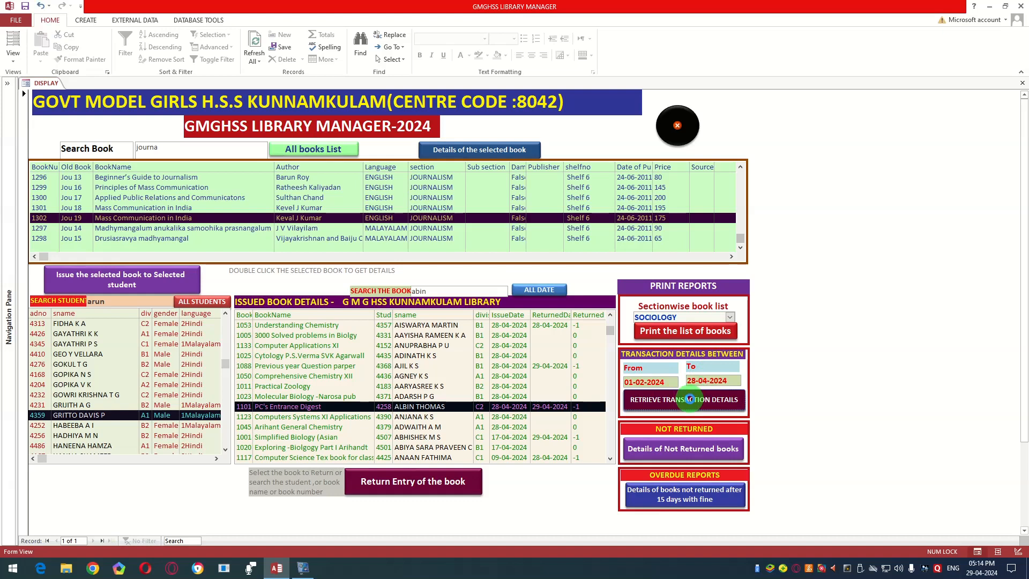
Step: Extend the transaction period's end date to 28-04-2024, retrieve the details, and view both report pages before closing it
click(696, 399)
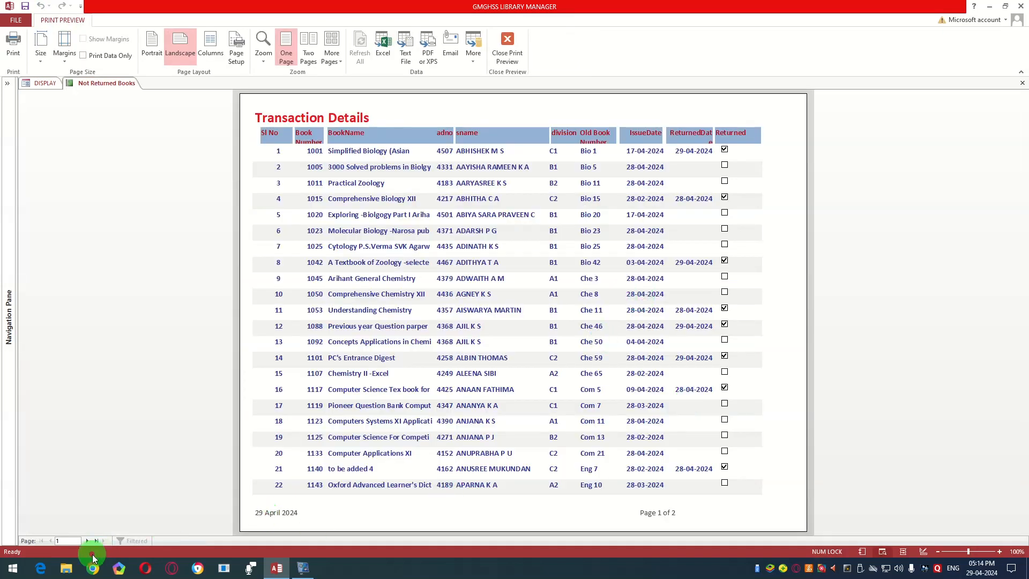
click(88, 542)
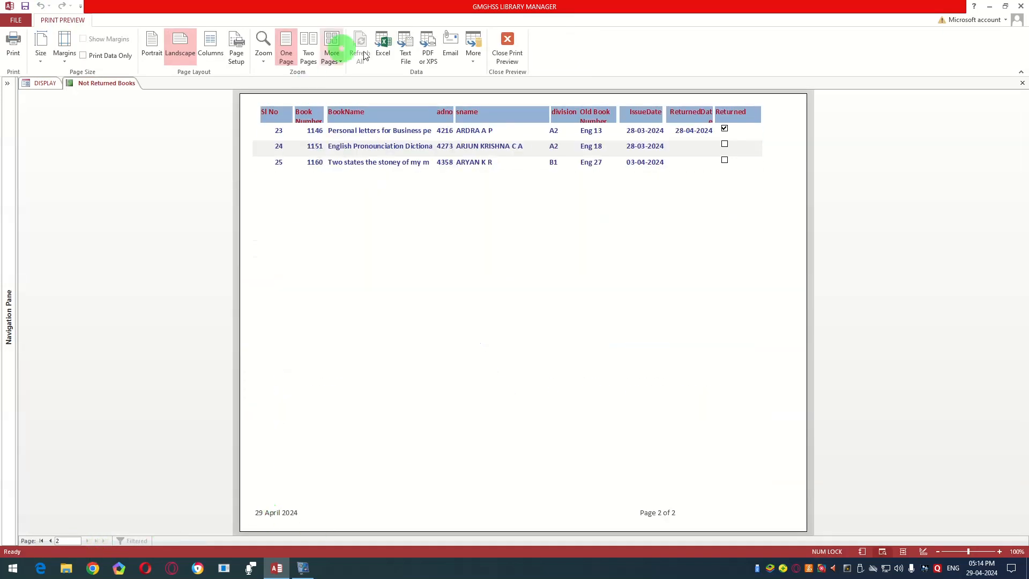
click(507, 47)
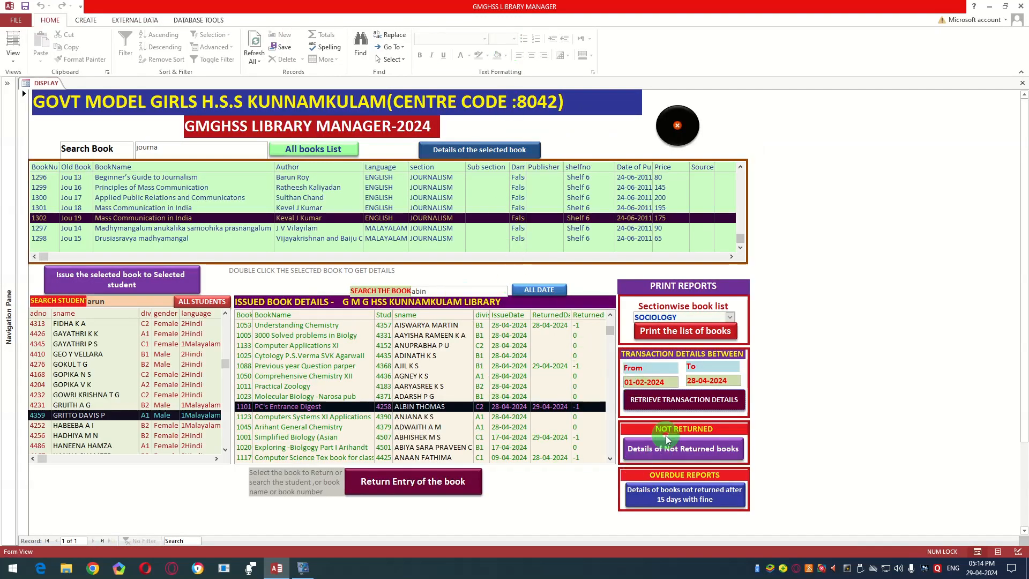
Step: Preview the report of not returned books, examine its entries grouped by shelf number, and close the preview
scroll(654, 428, down, 2)
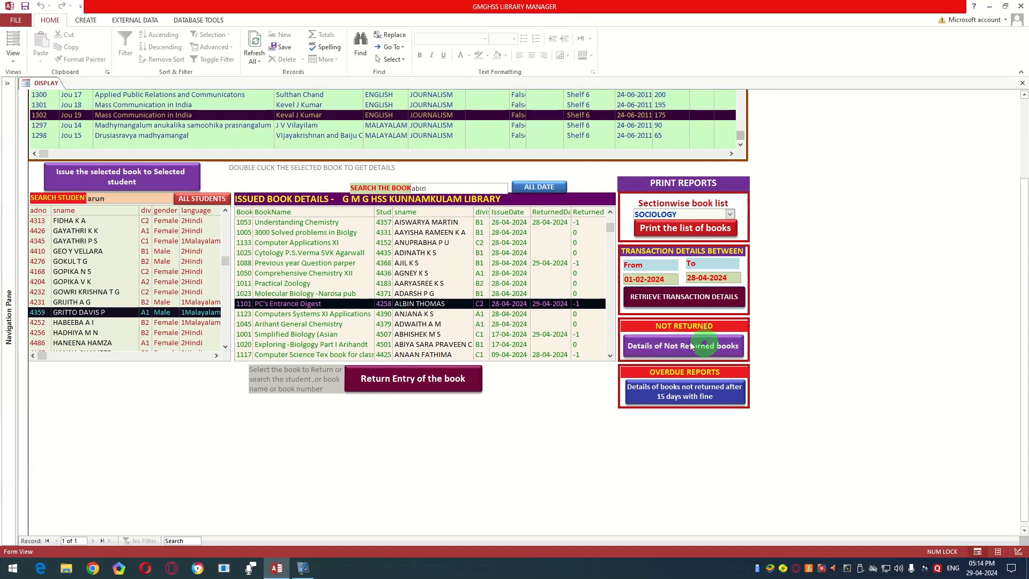
click(665, 345)
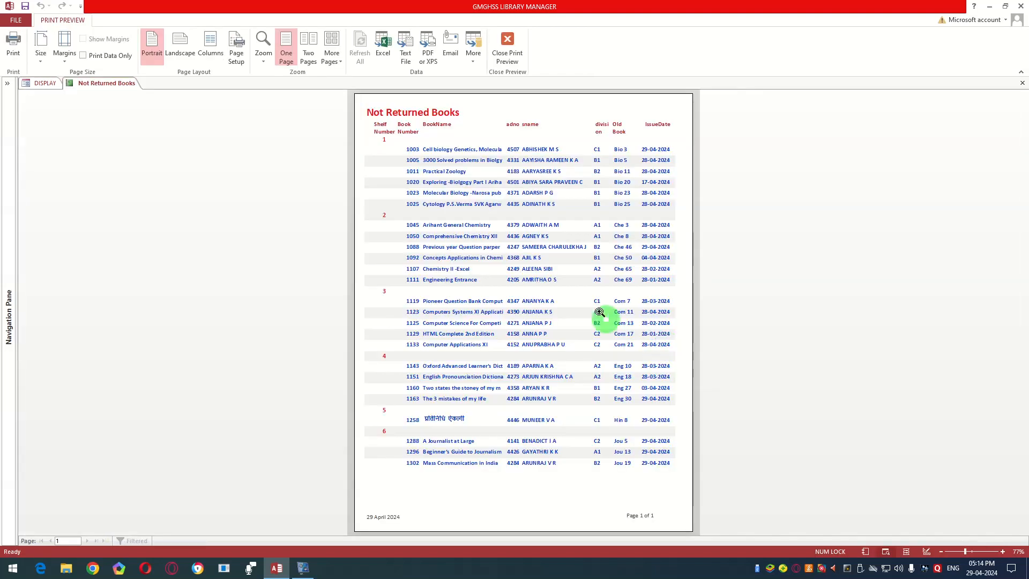
click(599, 311)
click(593, 304)
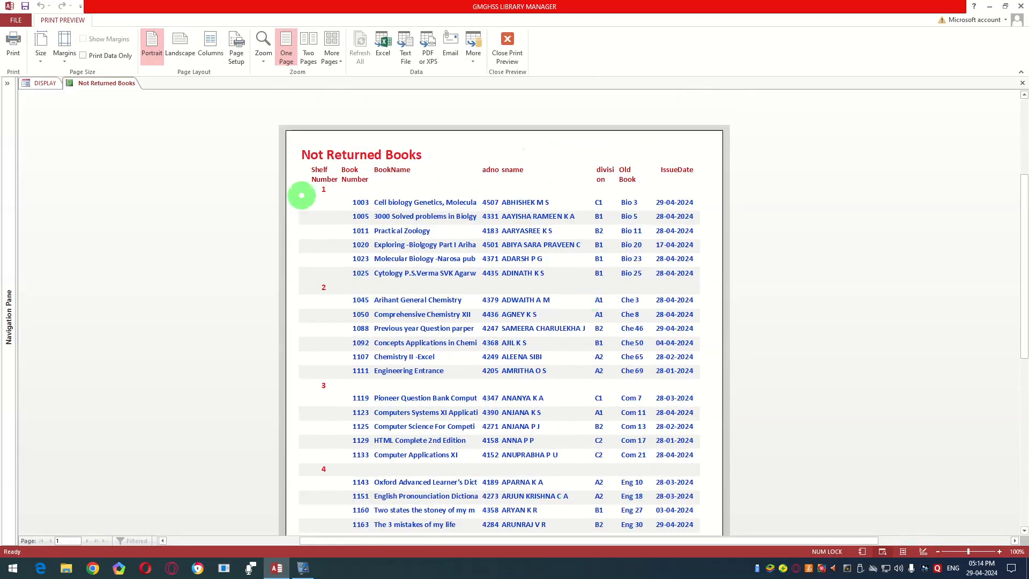
click(314, 207)
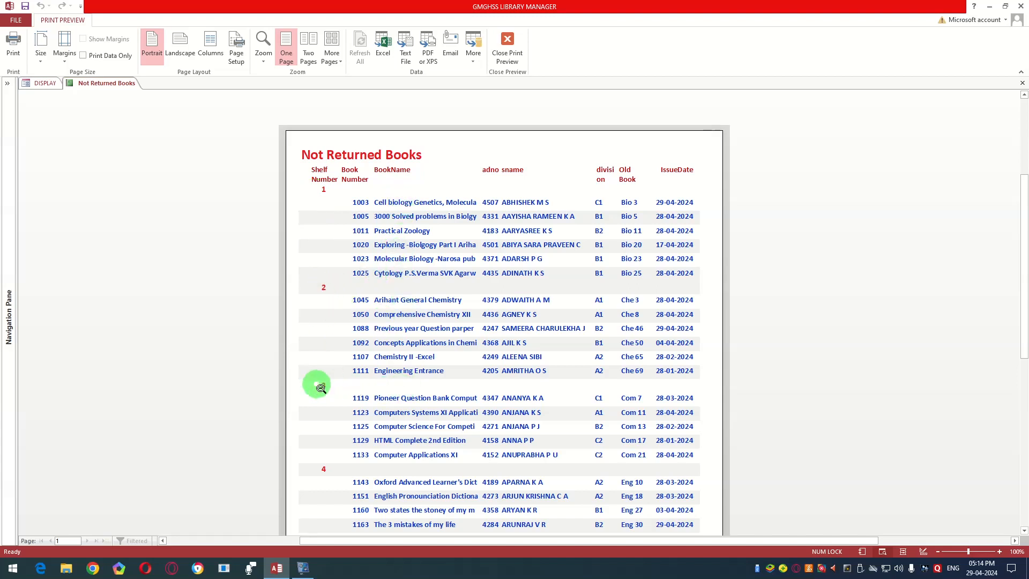
scroll(324, 388, down, 3)
scroll(326, 391, down, 1)
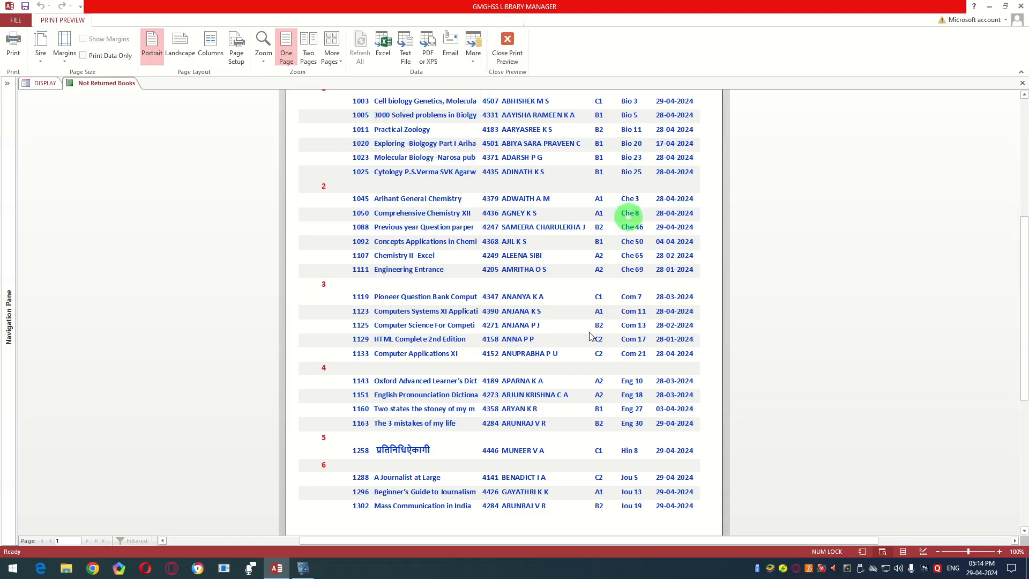
click(508, 51)
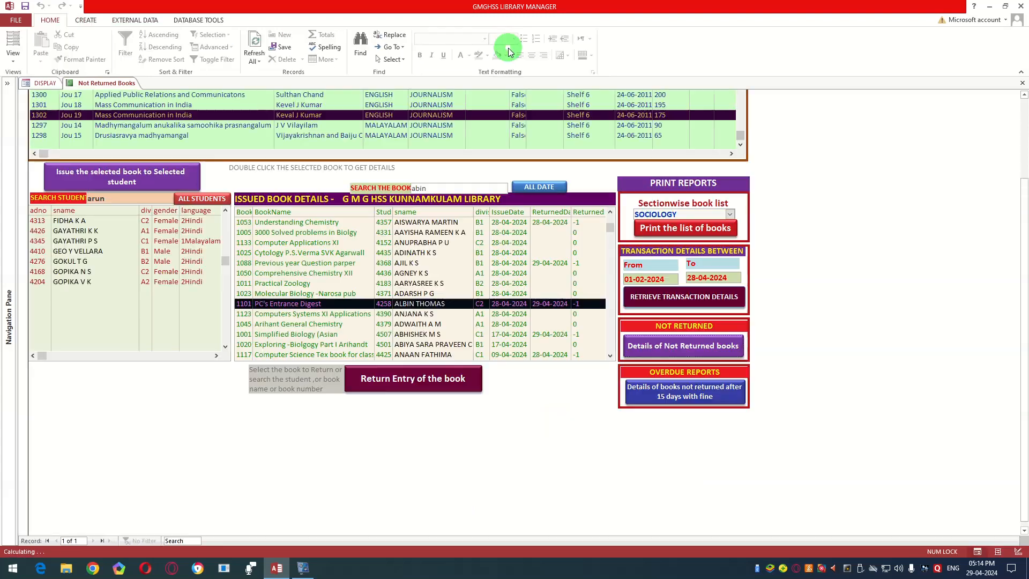
Step: Preview the overdue report with fines for books not returned after 15 days, examine both pages, and close it
click(674, 394)
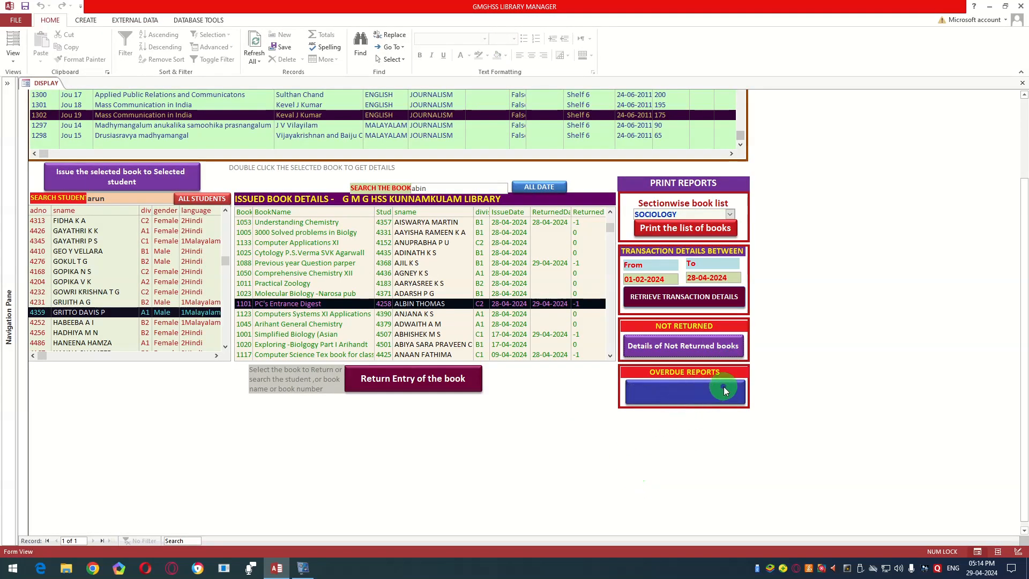
click(673, 398)
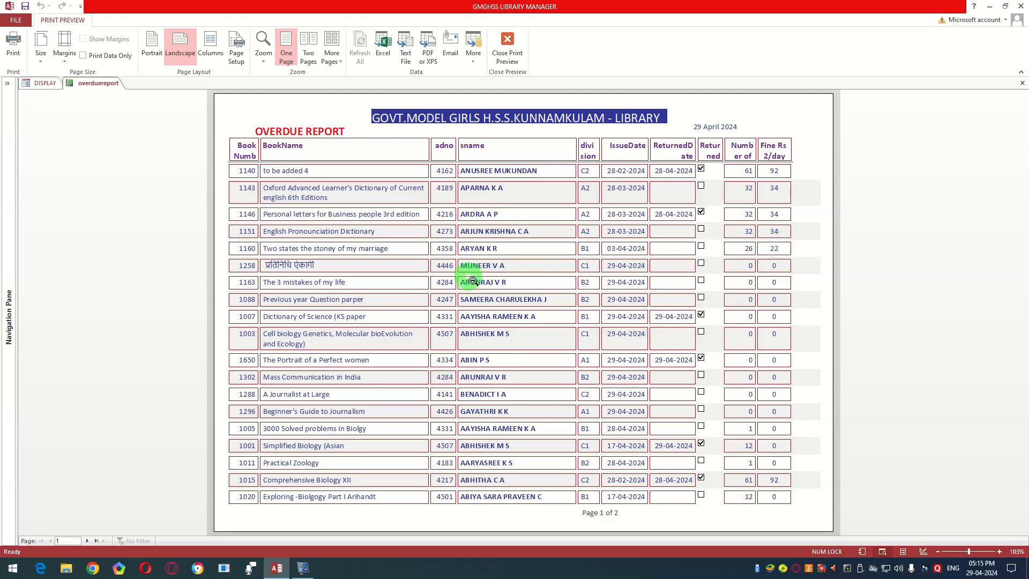
click(89, 541)
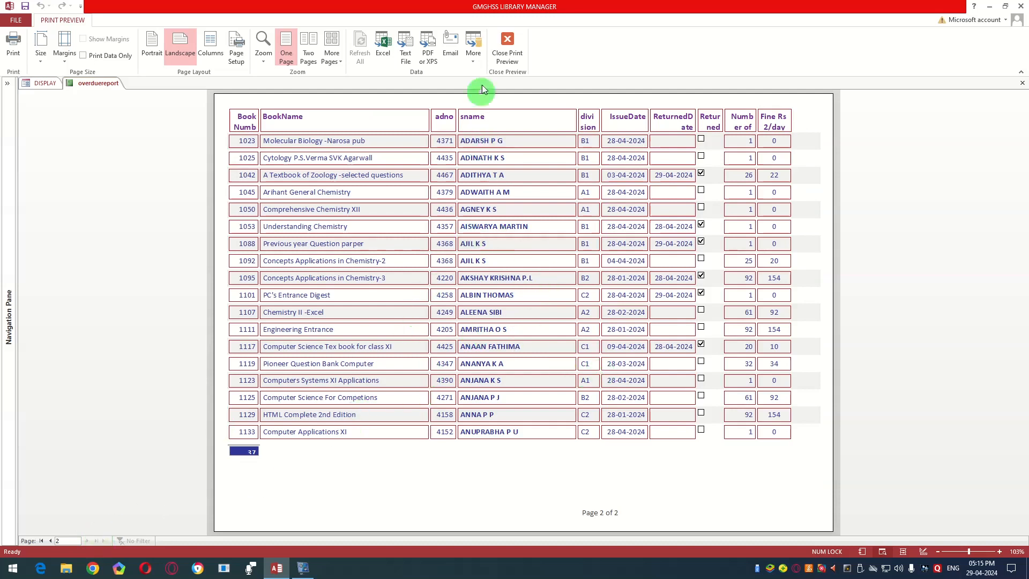
click(505, 48)
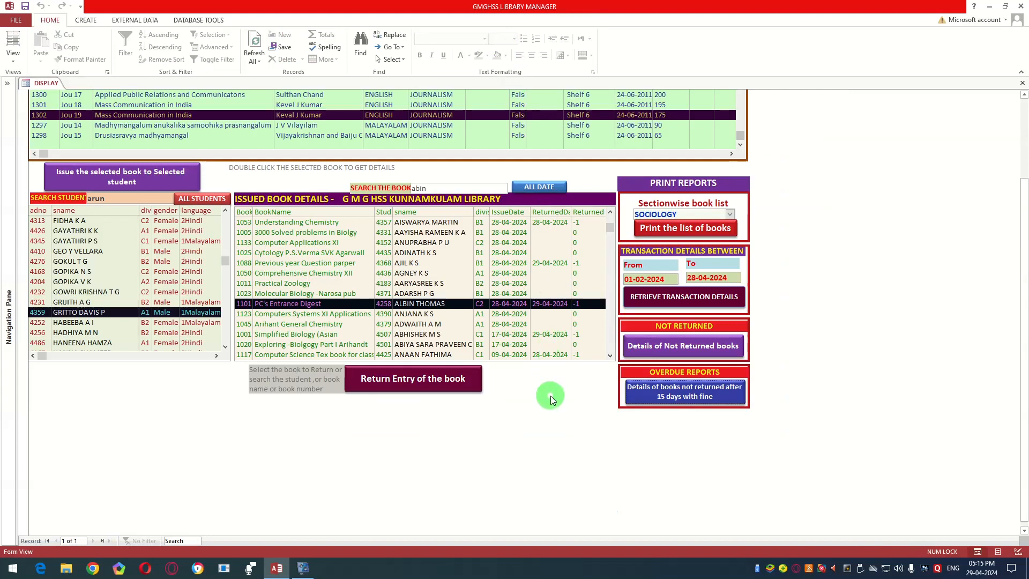